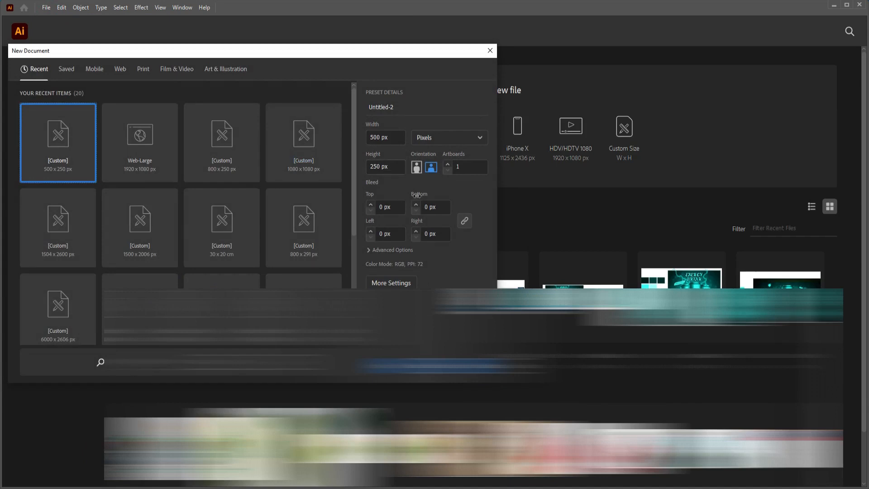
Step: Create a new portrait document 250 px wide and 500 px high
{"action": "left_click", "coordinate": [416, 167]}
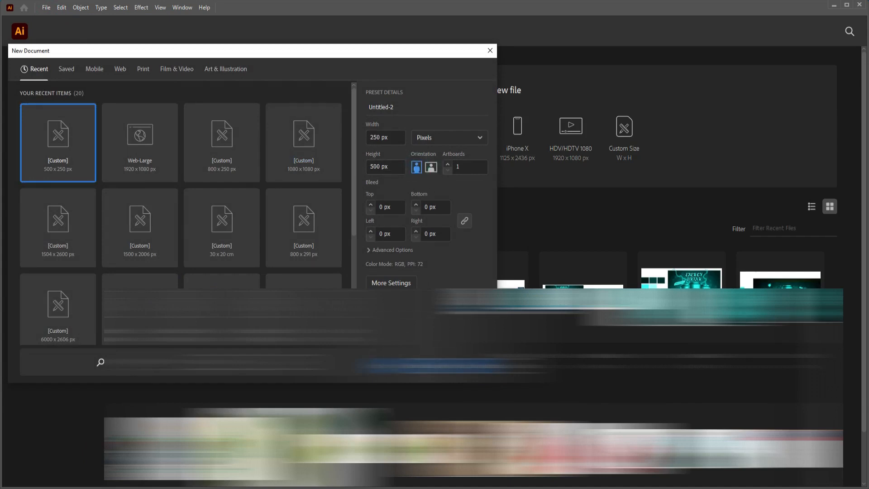
{"action": "left_click", "coordinate": [434, 365]}
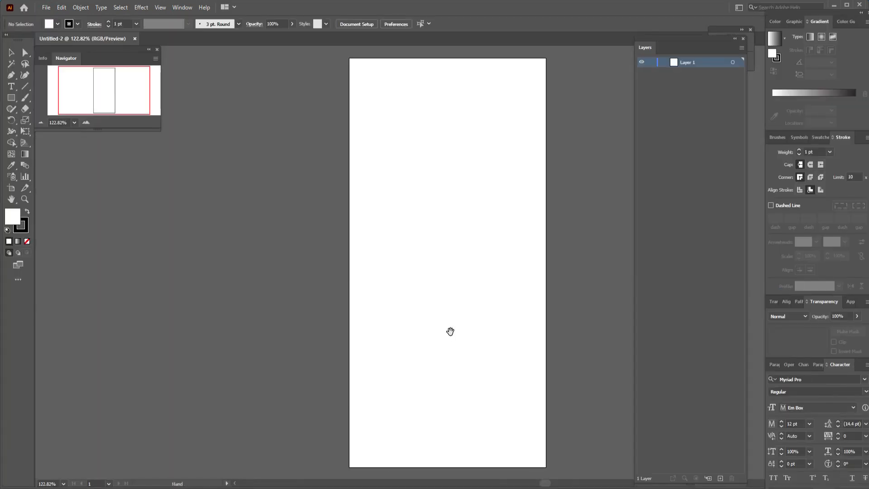
Step: Create a rectangle exactly 250 px wide and 500 px high beside the artboard
{"action": "left_click_drag", "start_coordinate": [450, 331], "coordinate": [365, 322]}
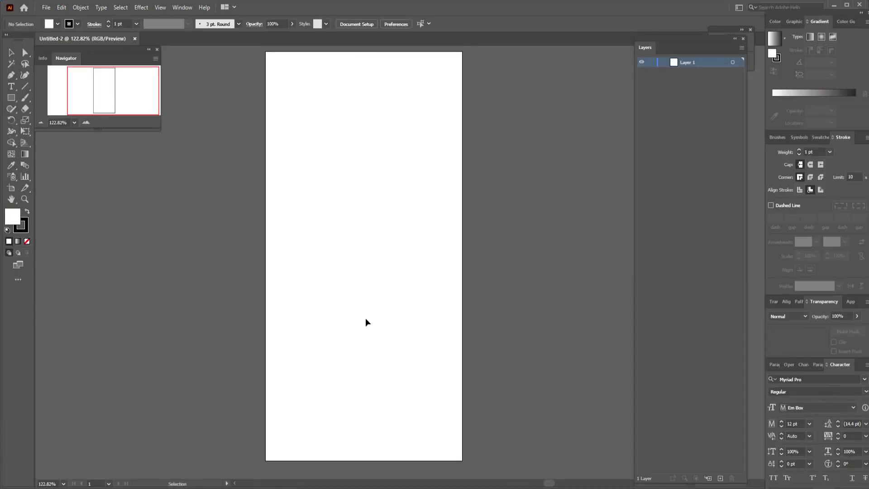
{"action": "left_click", "coordinate": [10, 98]}
{"action": "left_click", "coordinate": [522, 181]}
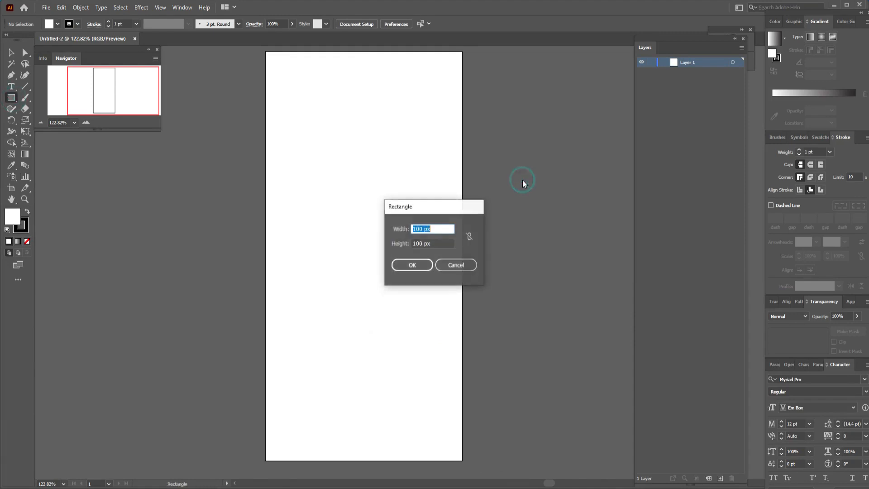
{"action": "left_click", "coordinate": [414, 229]}
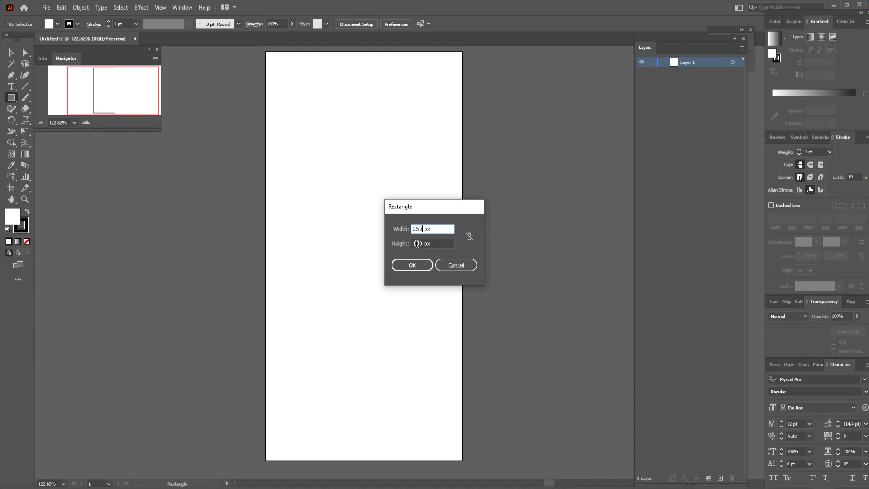
{"action": "left_click", "coordinate": [414, 244]}
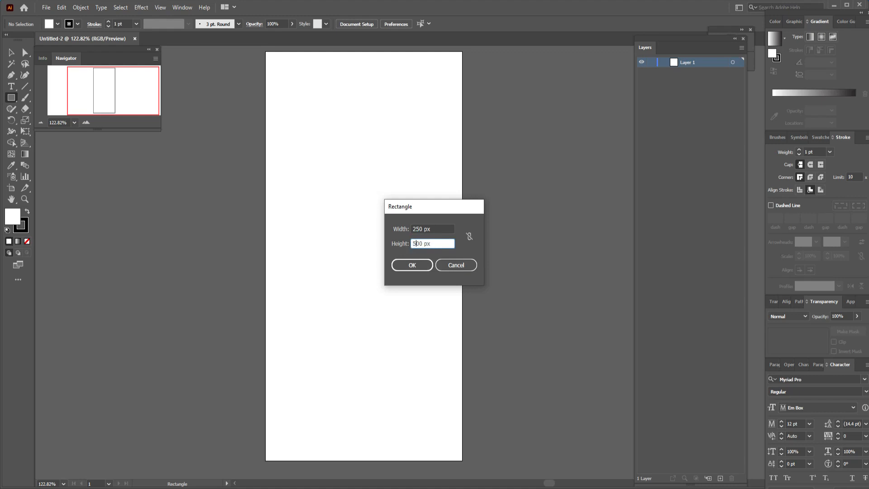
{"action": "type", "text": "5"}
{"action": "left_click", "coordinate": [410, 264]}
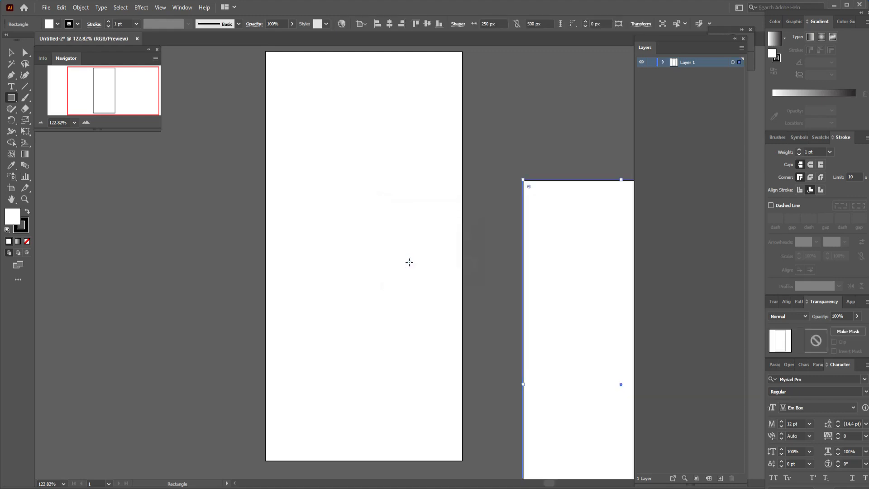
Step: Centre the rectangle horizontally and vertically on the artboard and remove its stroke
{"action": "left_click", "coordinate": [389, 23]}
{"action": "left_click", "coordinate": [427, 23]}
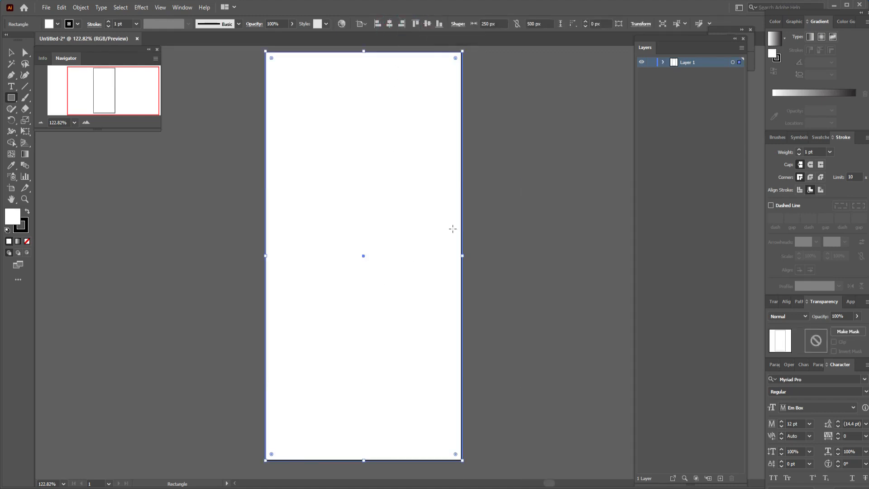
{"action": "left_click", "coordinate": [21, 225]}
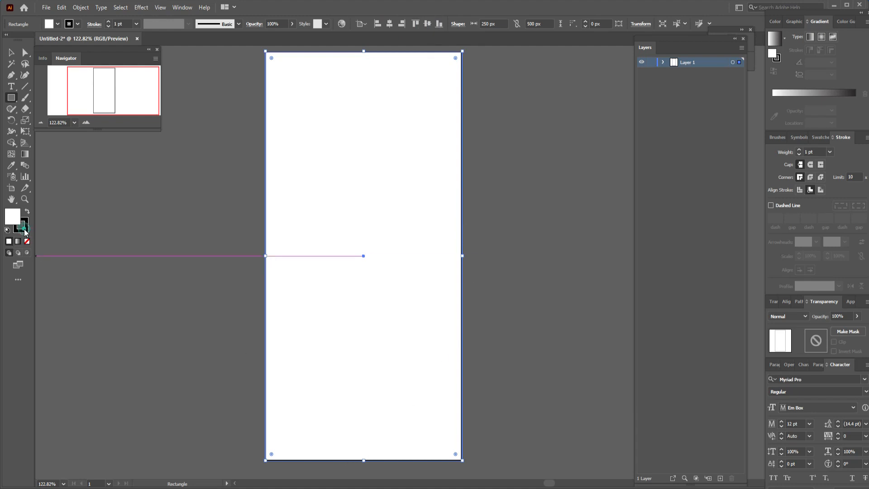
{"action": "left_click", "coordinate": [27, 243]}
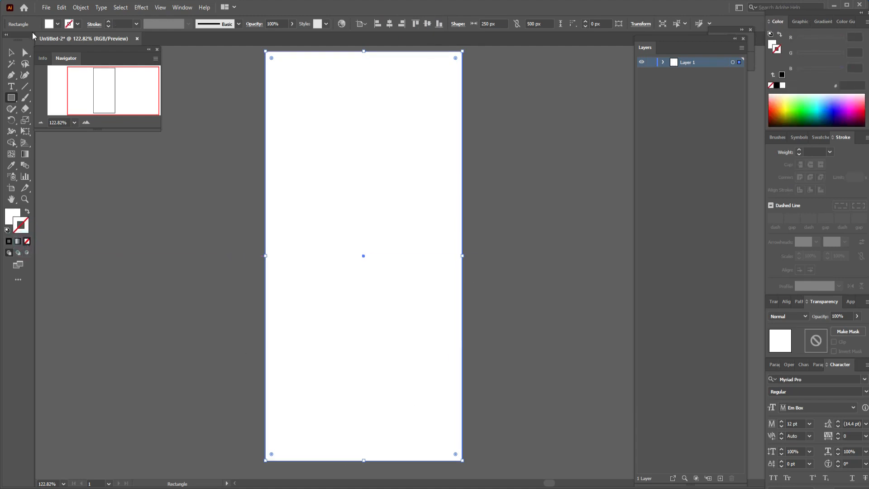
Step: Bring the five blue colour swatch squares from watch.ai into this document and place them above the artboard
{"action": "key", "text": "v"}
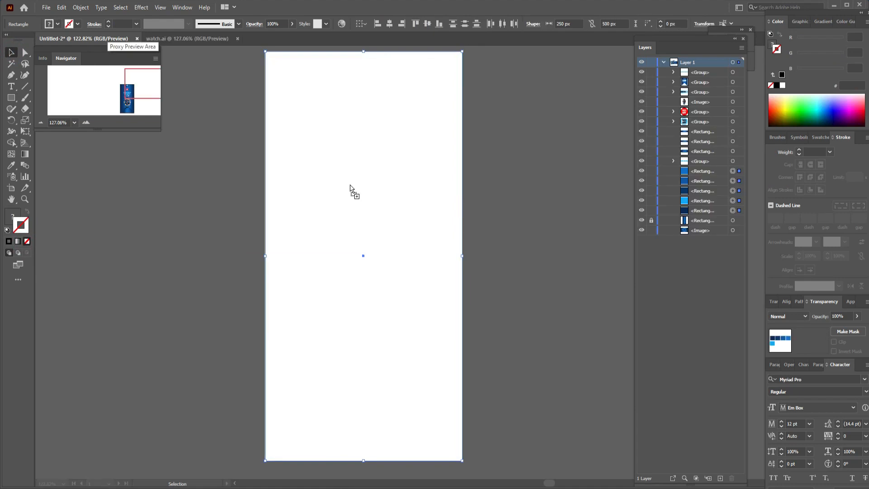
{"action": "left_click_drag", "start_coordinate": [520, 162], "coordinate": [516, 363]}
{"action": "left_click_drag", "start_coordinate": [515, 312], "coordinate": [282, 155]}
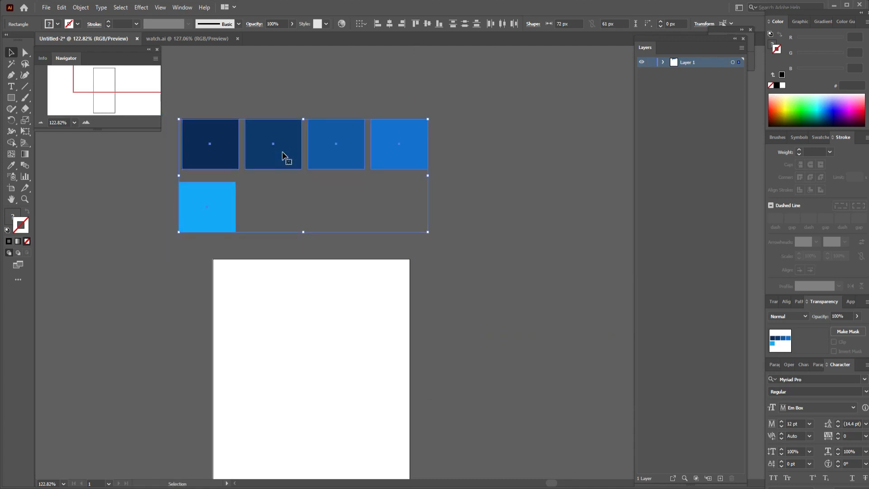
{"action": "left_click", "coordinate": [283, 186]}
Step: Duplicate the light-blue swatch square to its right and fill the copy with white
{"action": "left_click", "coordinate": [218, 211]}
{"action": "left_click_drag", "start_coordinate": [220, 218], "coordinate": [289, 218]}
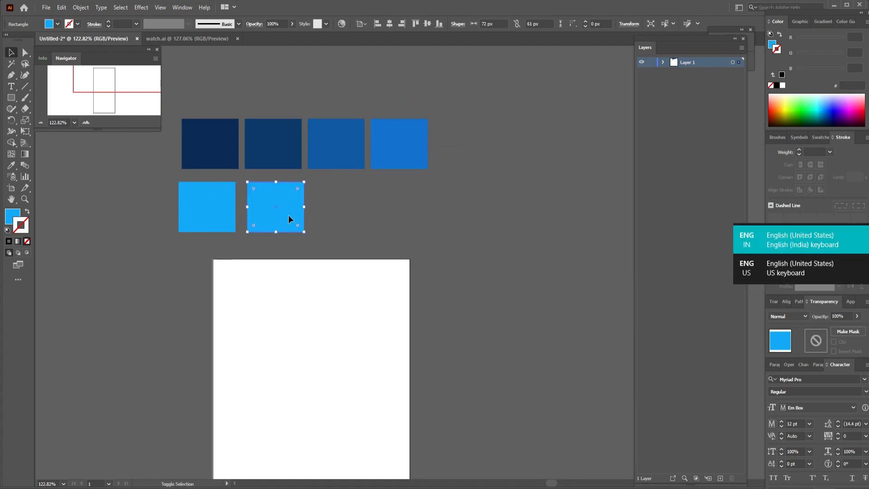
{"action": "left_click", "coordinate": [51, 23]}
{"action": "left_click", "coordinate": [16, 40]}
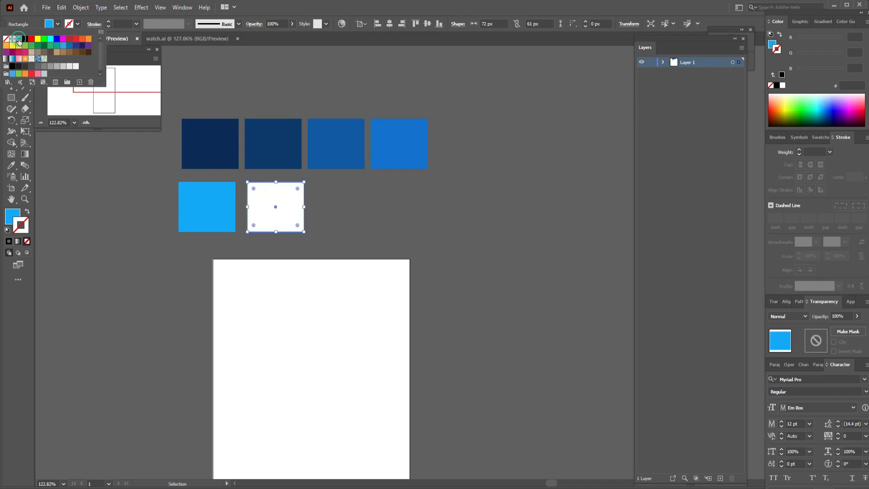
{"action": "left_click", "coordinate": [349, 14]}
{"action": "left_click", "coordinate": [25, 199]}
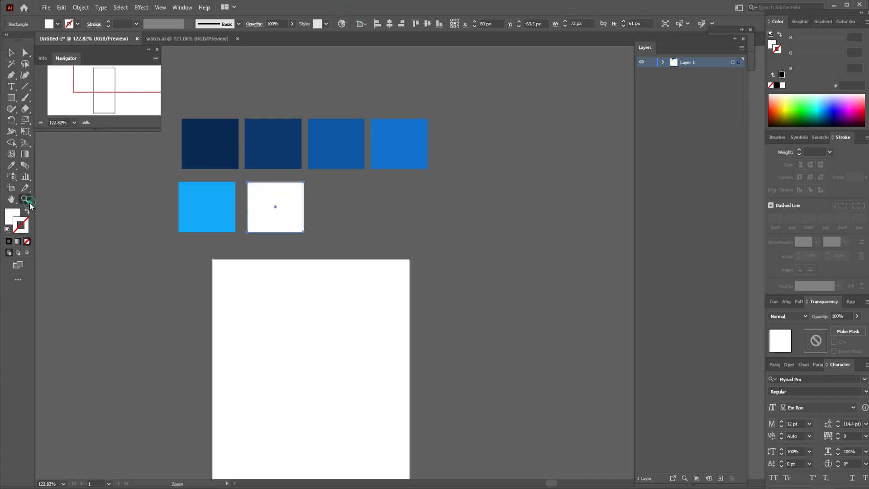
{"action": "key", "text": "v"}
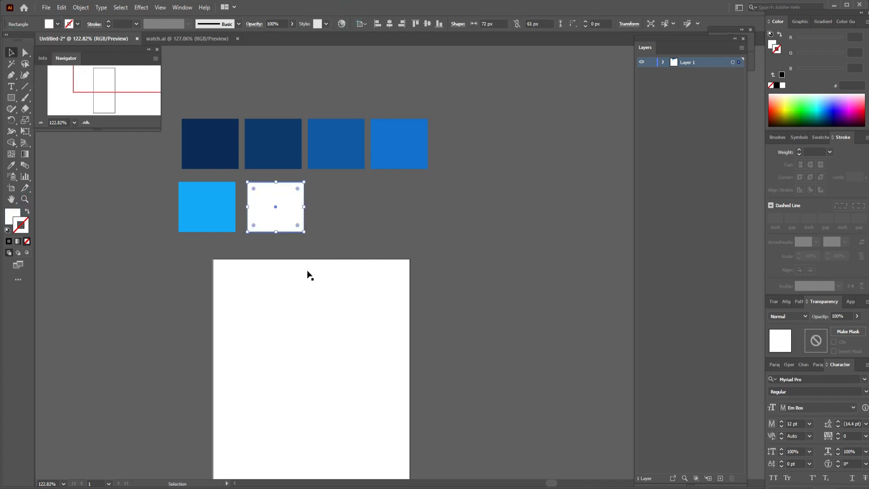
Step: Apply a linear gradient to the artboard rectangle's stroke and sample the darkest navy swatch for the first stop
{"action": "left_click_drag", "start_coordinate": [307, 274], "coordinate": [323, 86]}
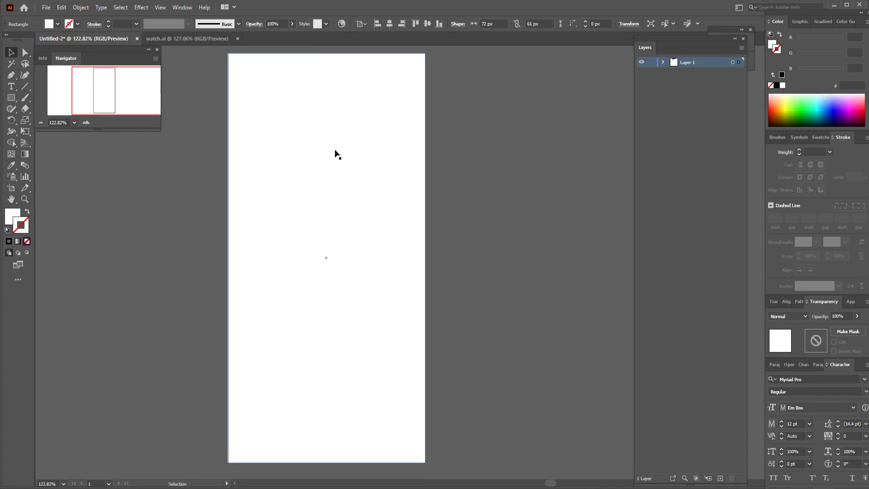
{"action": "left_click", "coordinate": [335, 152]}
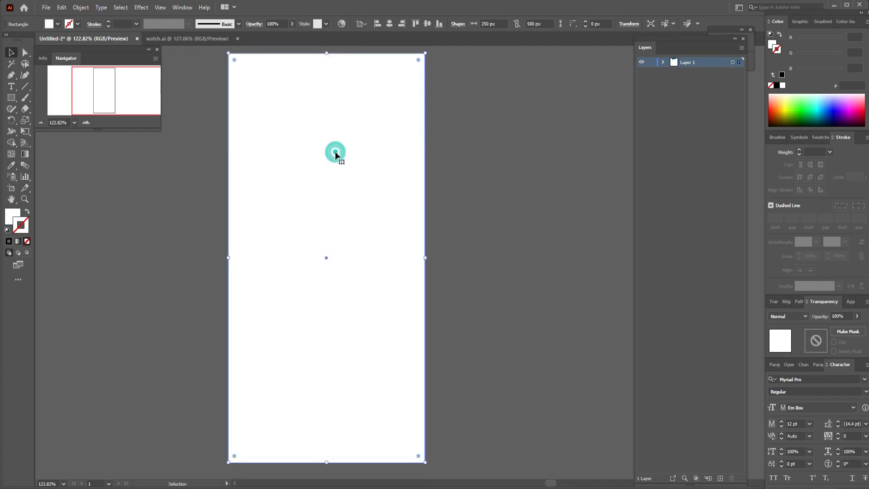
{"action": "left_click", "coordinate": [18, 241]}
{"action": "scroll", "coordinate": [592, 223], "scroll_direction": "up", "scroll_amount": 5}
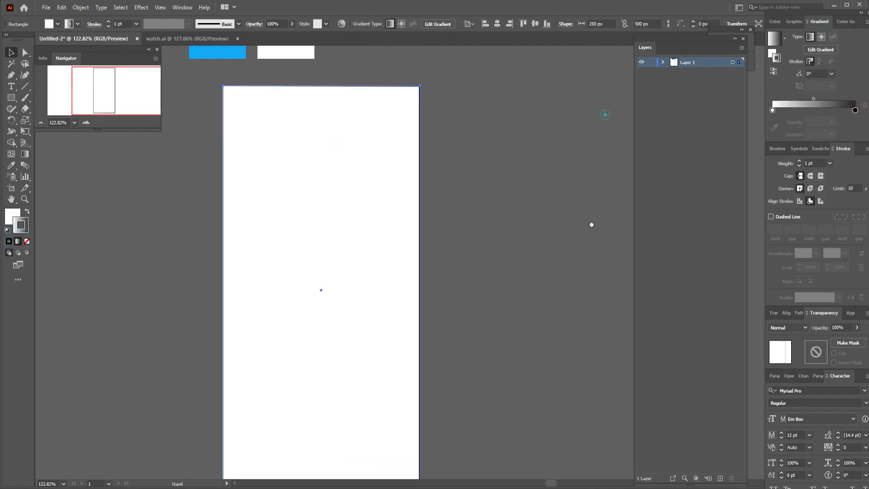
{"action": "left_click", "coordinate": [772, 110]}
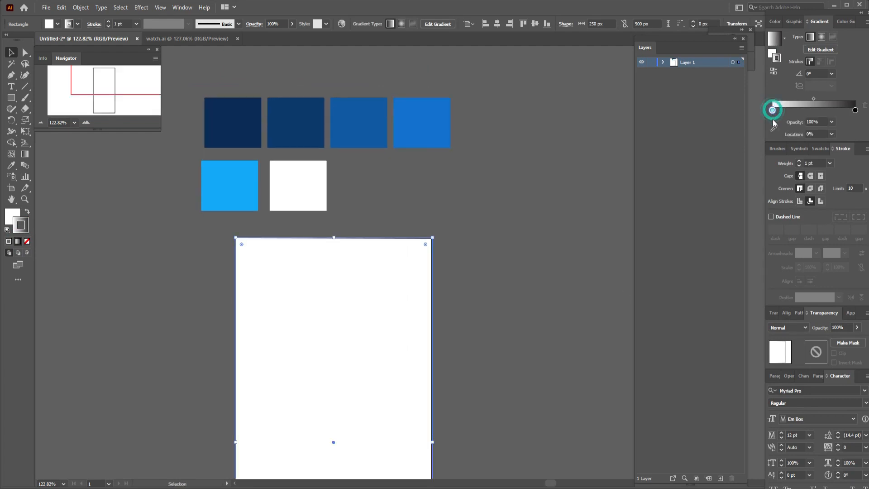
{"action": "left_click", "coordinate": [774, 128]}
{"action": "left_click", "coordinate": [240, 131]}
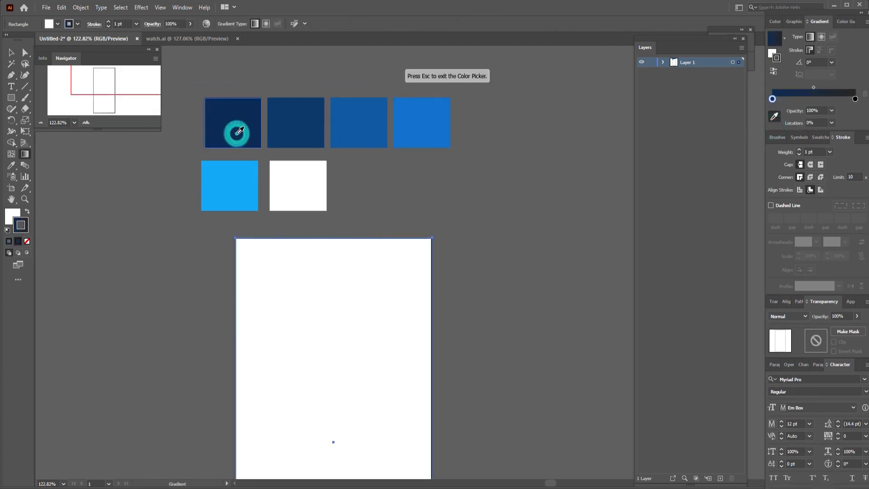
Step: Add gradient stops at about 23% and 45%, coloured from the second and third swatches of the top row
{"action": "left_click", "coordinate": [791, 99]}
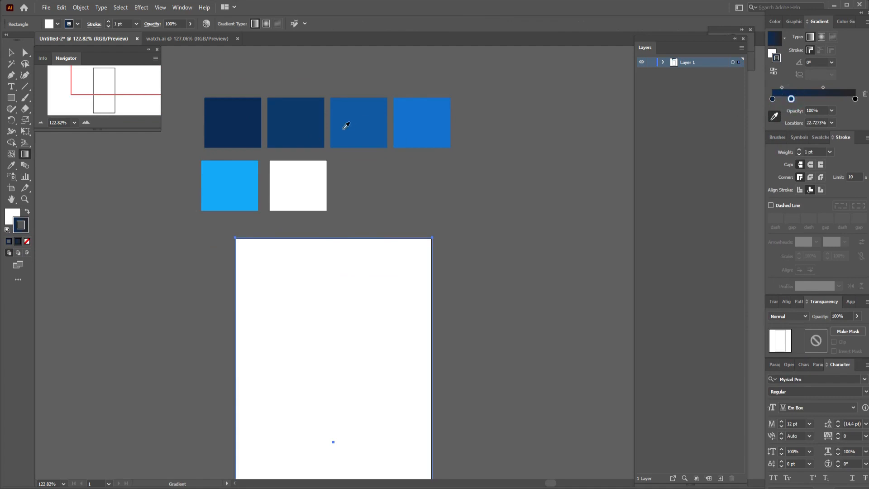
{"action": "left_click", "coordinate": [299, 125]}
{"action": "left_click", "coordinate": [810, 98]}
{"action": "left_click", "coordinate": [356, 123]}
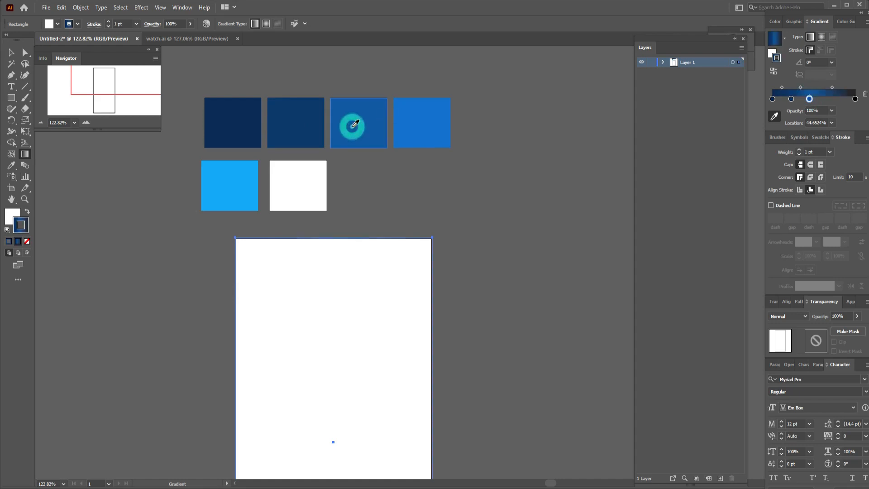
Step: Shift the third gradient stop slightly toward the start and add a stop at about 56% sampled from the fourth, brighter blue swatch
{"action": "left_click", "coordinate": [820, 98]}
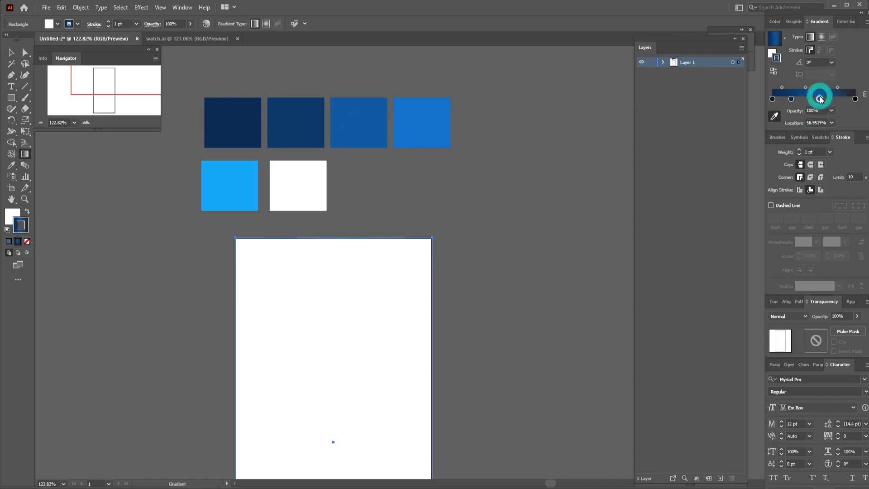
{"action": "left_click_drag", "start_coordinate": [819, 98], "coordinate": [807, 101]}
{"action": "left_click", "coordinate": [819, 99]}
{"action": "left_click", "coordinate": [414, 122]}
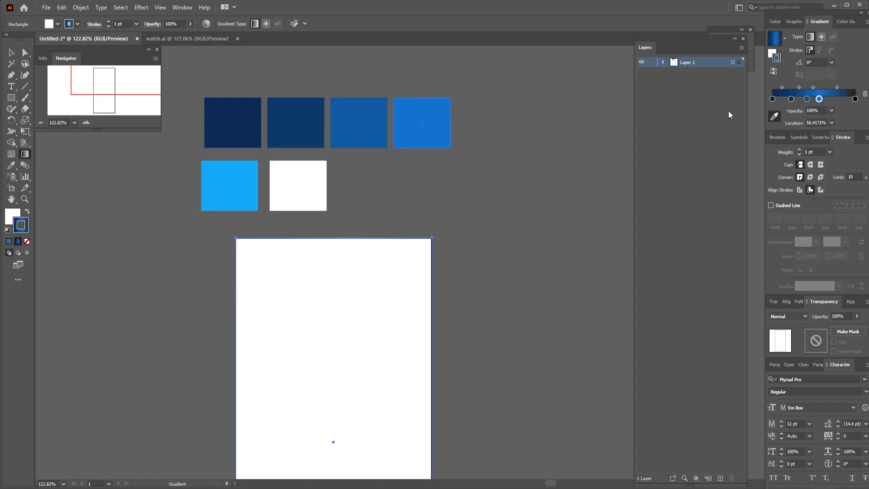
Step: Add stops near 73% and 86% coloured from the third and second swatches, and sample the darkest navy for the end stop
{"action": "left_click", "coordinate": [833, 98]}
{"action": "left_click", "coordinate": [360, 122]}
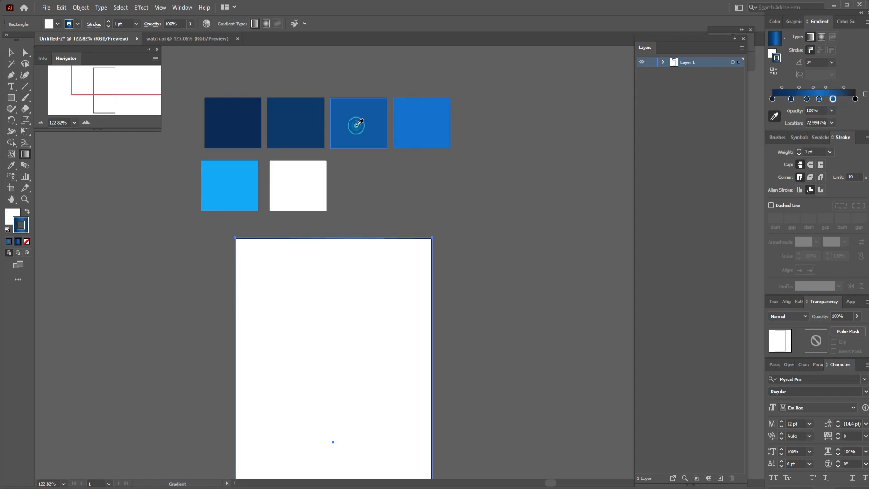
{"action": "left_click_drag", "start_coordinate": [833, 99], "coordinate": [846, 102]}
{"action": "left_click", "coordinate": [844, 100]}
{"action": "left_click", "coordinate": [844, 101]}
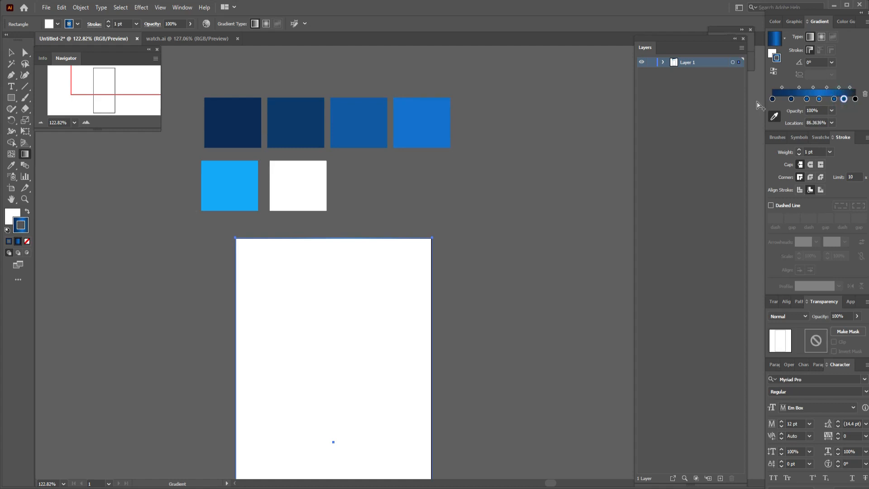
{"action": "left_click", "coordinate": [305, 120]}
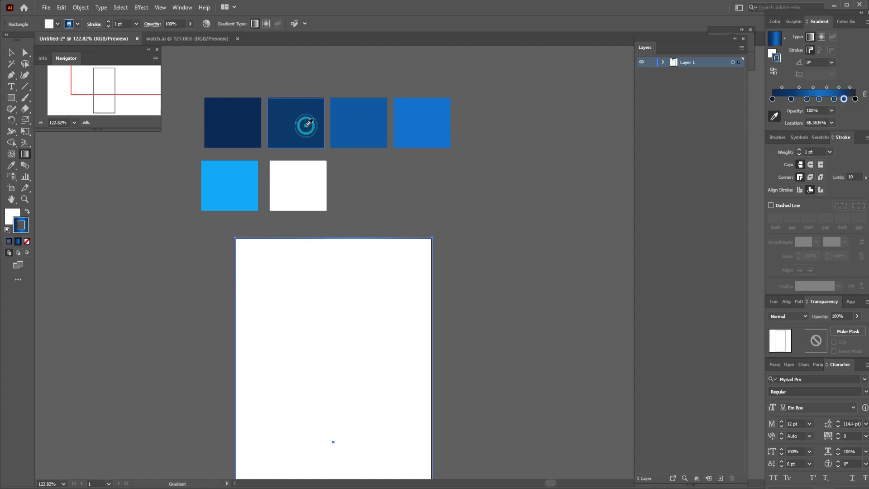
{"action": "left_click", "coordinate": [854, 100]}
{"action": "left_click", "coordinate": [235, 126]}
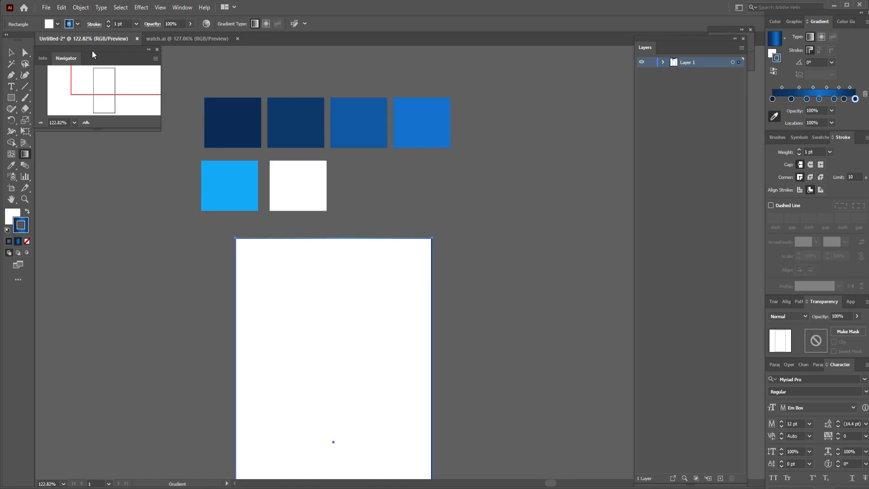
Step: Swap the rectangle's fill and stroke so the blue gradient fills it, remove the stroke and deselect it
{"action": "left_click", "coordinate": [11, 52]}
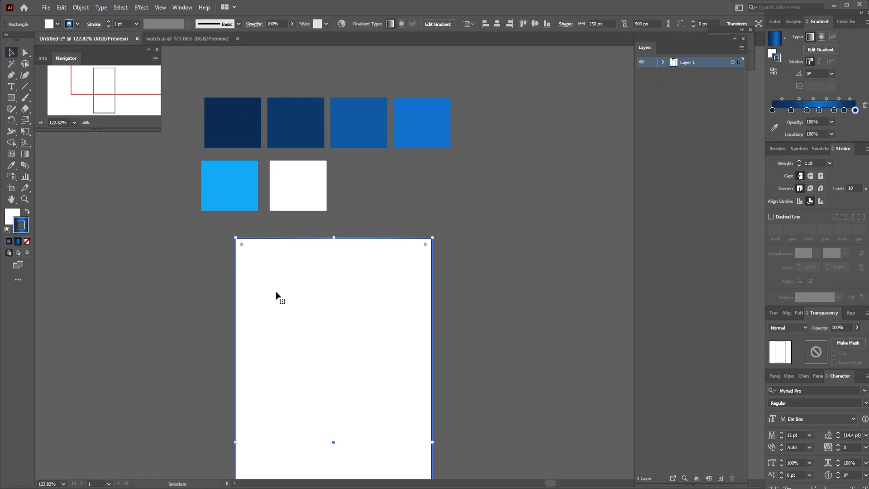
{"action": "left_click", "coordinate": [25, 214]}
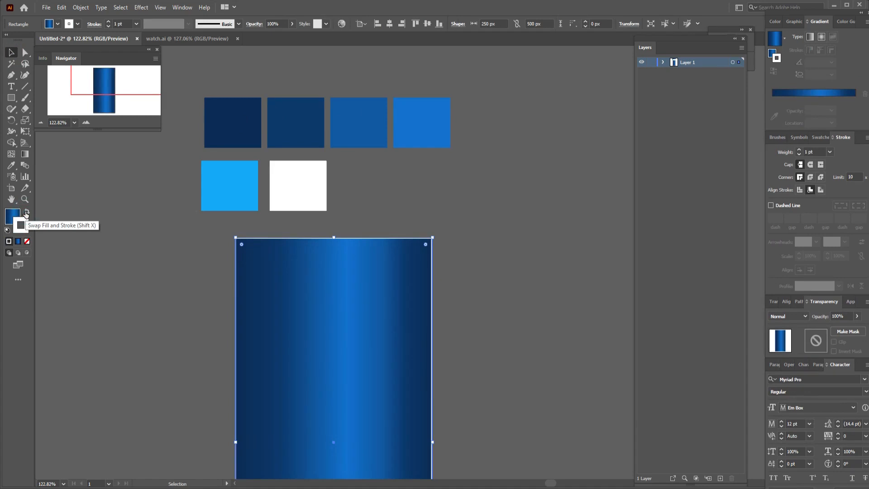
{"action": "left_click", "coordinate": [20, 225]}
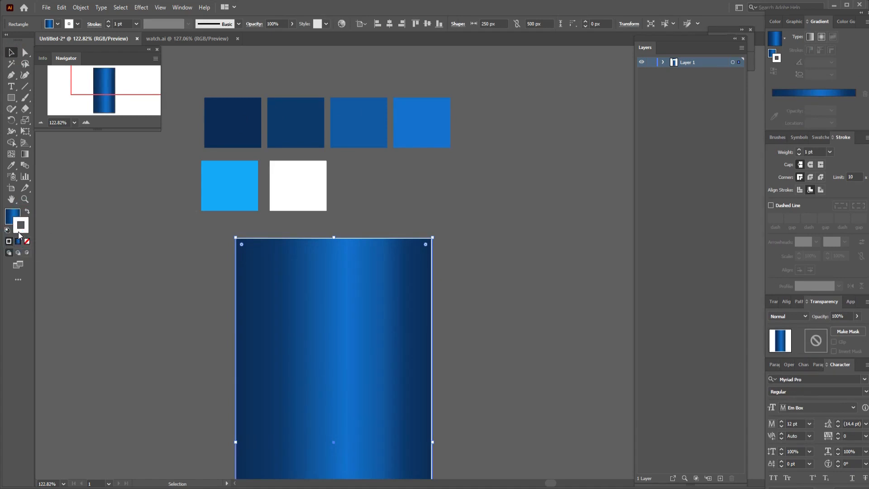
{"action": "left_click", "coordinate": [27, 243]}
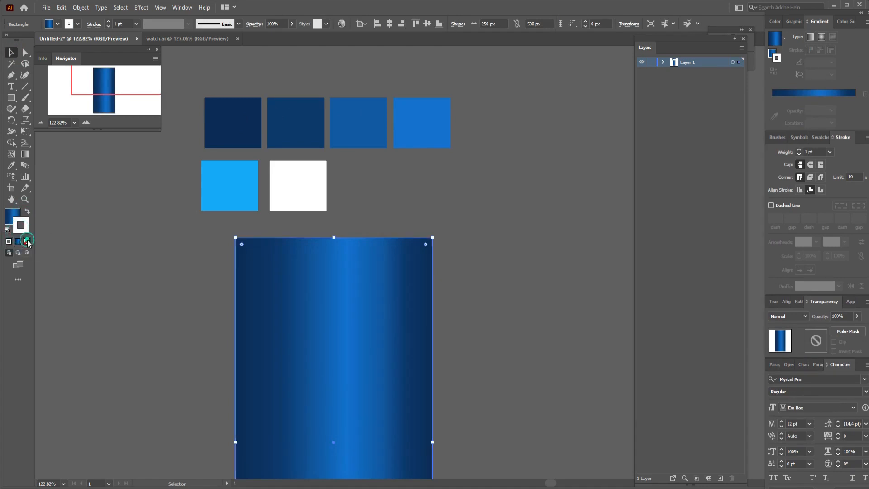
{"action": "left_click", "coordinate": [11, 53]}
{"action": "left_click", "coordinate": [479, 257]}
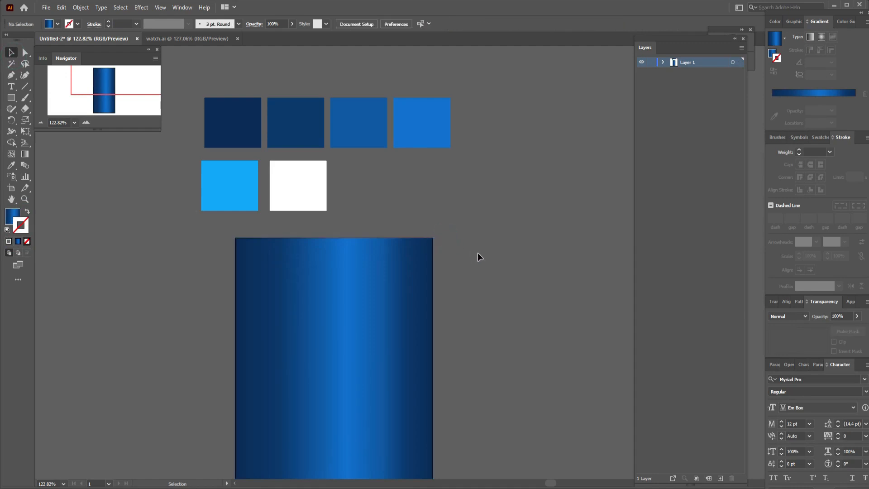
{"action": "left_click_drag", "start_coordinate": [474, 262], "coordinate": [475, 77]}
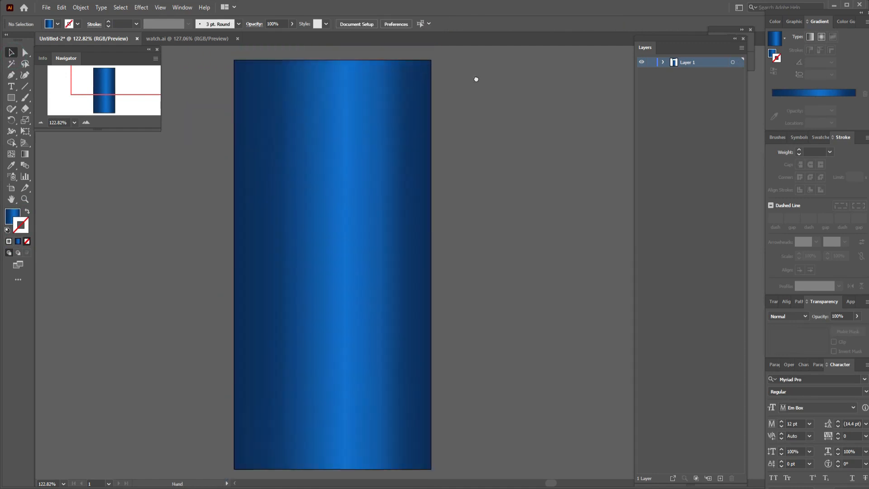
Step: Apply the blue gradient to the background rectangle's stroke and shift its inner stops toward the start, placing the last two near 69% and 84%
{"action": "left_click", "coordinate": [330, 252]}
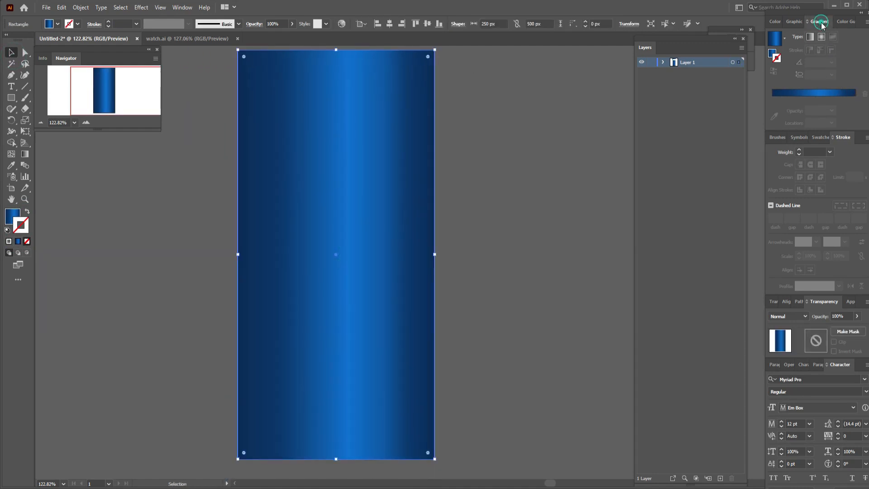
{"action": "left_click", "coordinate": [19, 240]}
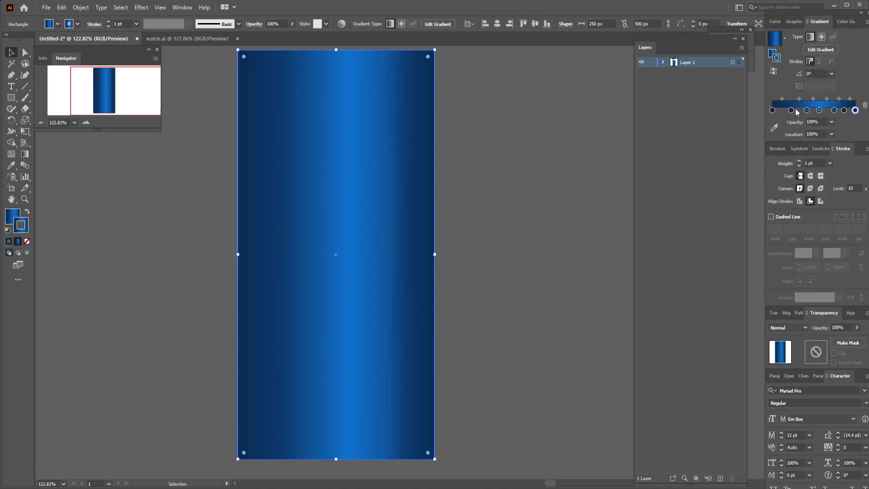
{"action": "left_click_drag", "start_coordinate": [791, 111], "coordinate": [832, 113]}
{"action": "left_click", "coordinate": [844, 110]}
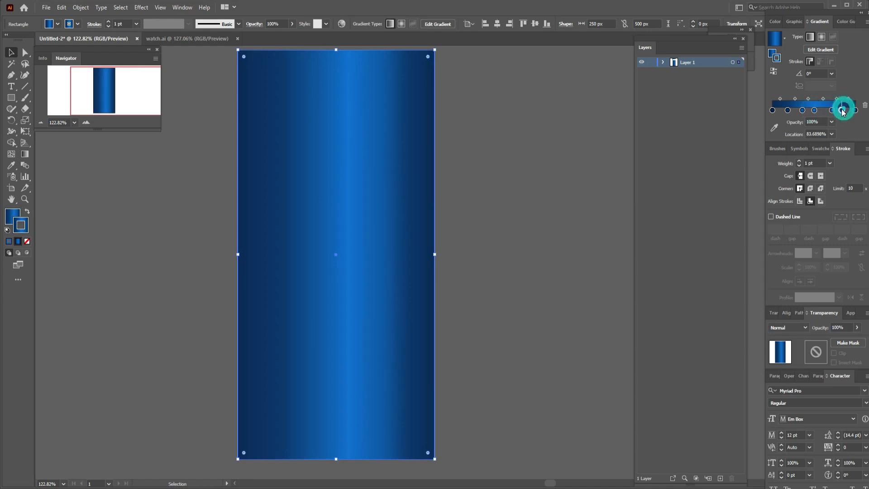
{"action": "left_click_drag", "start_coordinate": [800, 113], "coordinate": [831, 114]}
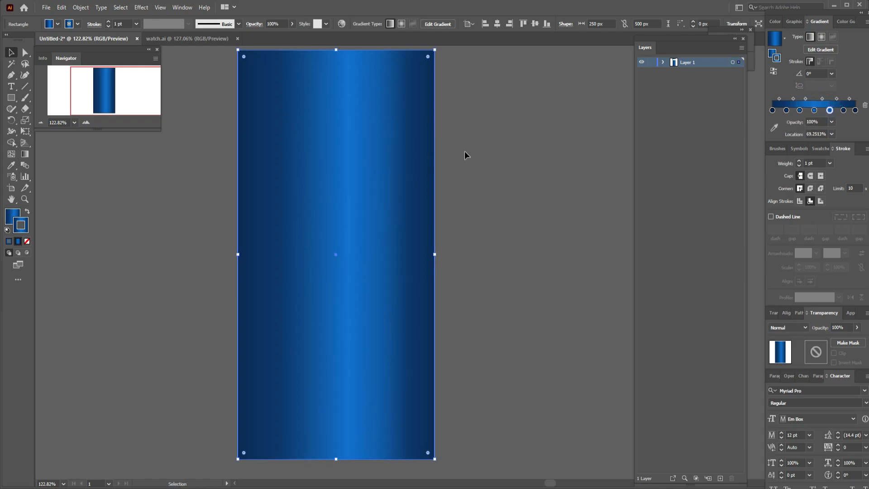
{"action": "left_click", "coordinate": [194, 152]}
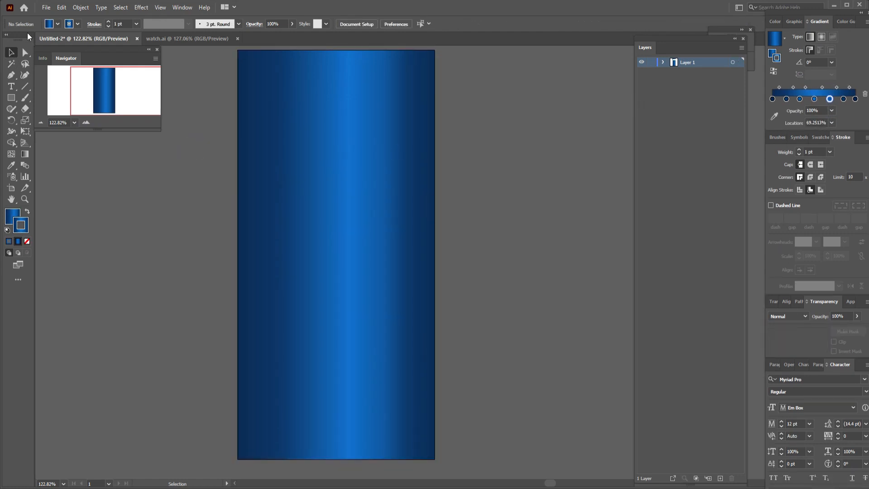
Step: Lock the gradient background rectangle so it cannot be selected or moved
{"action": "left_click", "coordinate": [81, 8]}
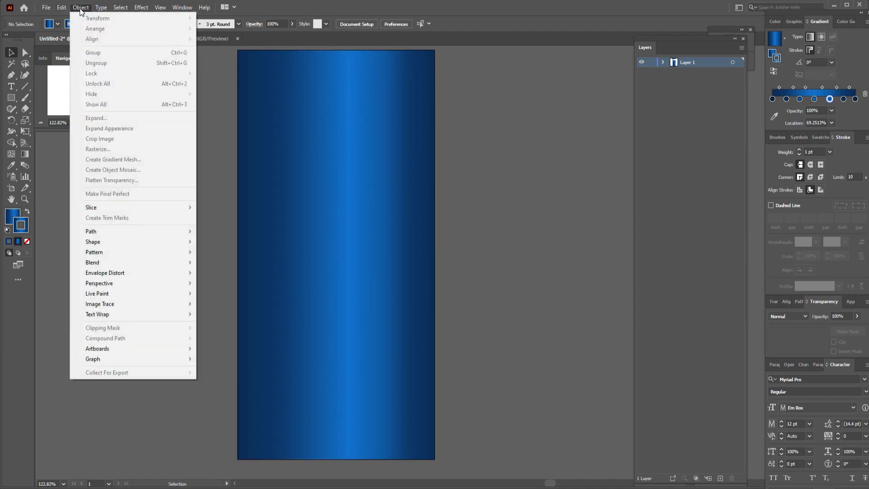
{"action": "left_click", "coordinate": [335, 132]}
{"action": "left_click", "coordinate": [80, 7]}
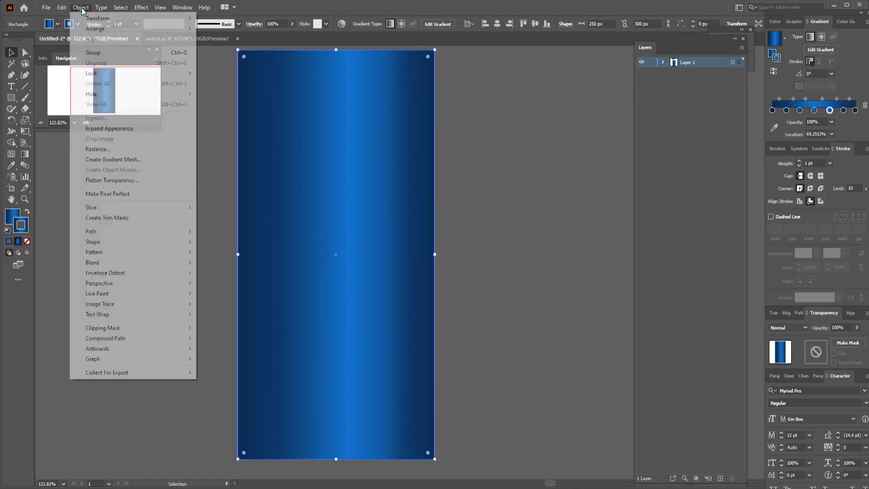
{"action": "mouse_move", "coordinate": [171, 73]}
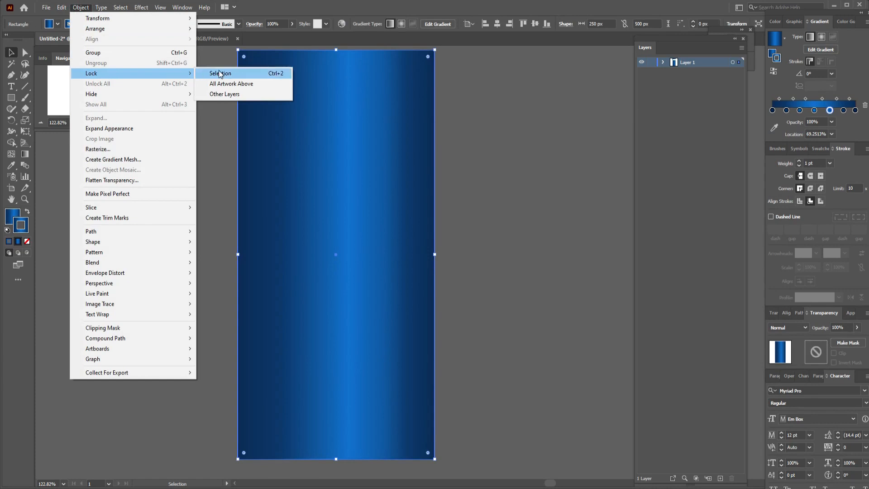
{"action": "left_click", "coordinate": [278, 74]}
{"action": "left_click", "coordinate": [202, 134]}
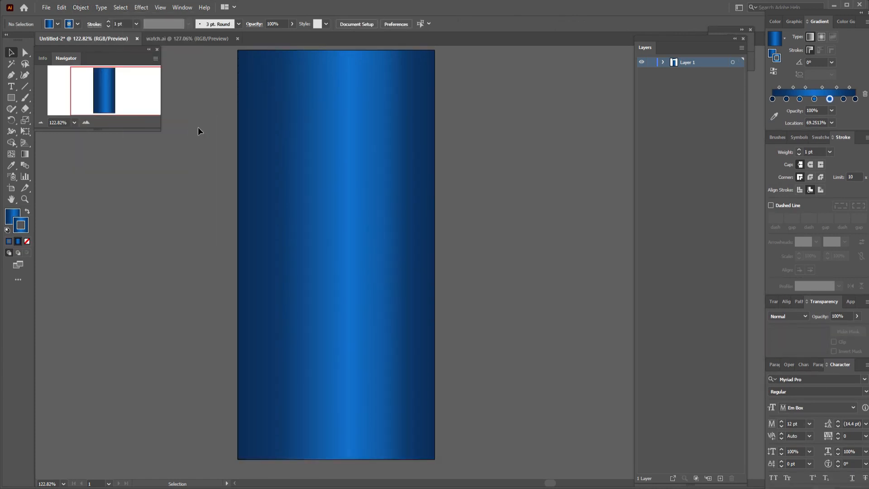
Step: Draw half of a notched ribbon with the Pen tool, about 17 × 42 px, hanging from the banner's top edge, and select it
{"action": "left_click", "coordinate": [14, 74]}
{"action": "scroll", "coordinate": [315, 52], "scroll_direction": "up", "scroll_amount": 2}
{"action": "left_click", "coordinate": [314, 74]}
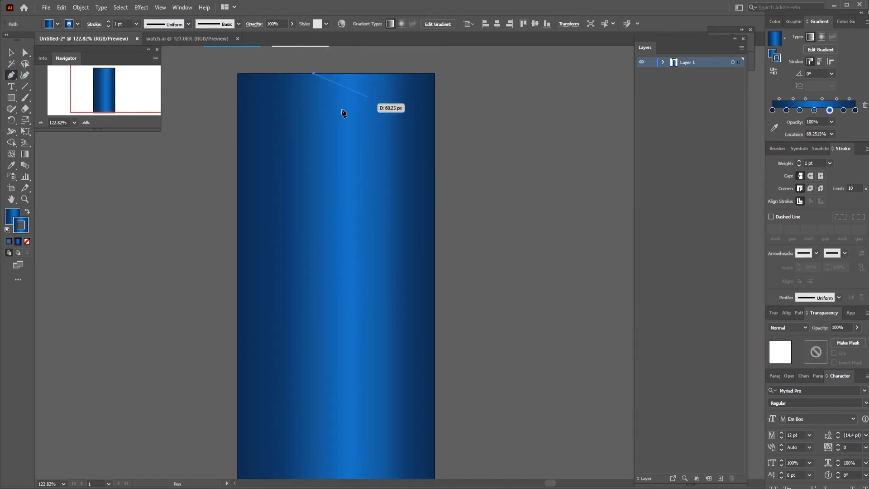
{"action": "left_click", "coordinate": [314, 107]}
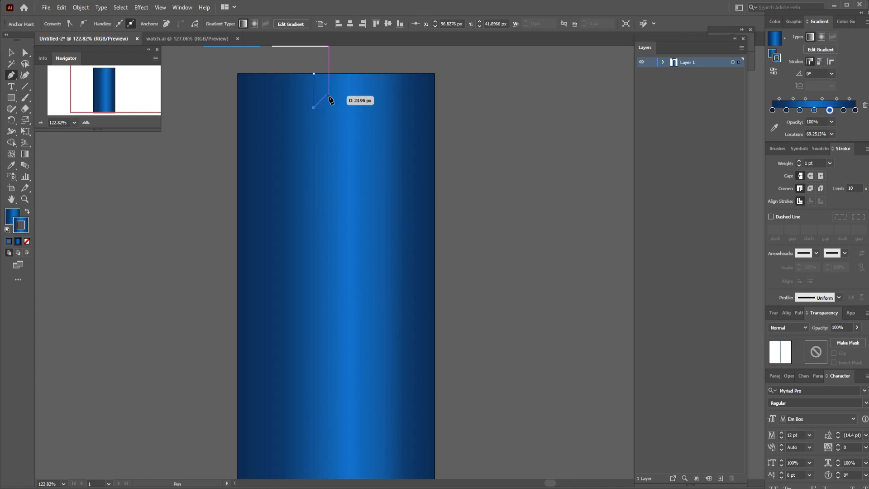
{"action": "left_click", "coordinate": [326, 94]}
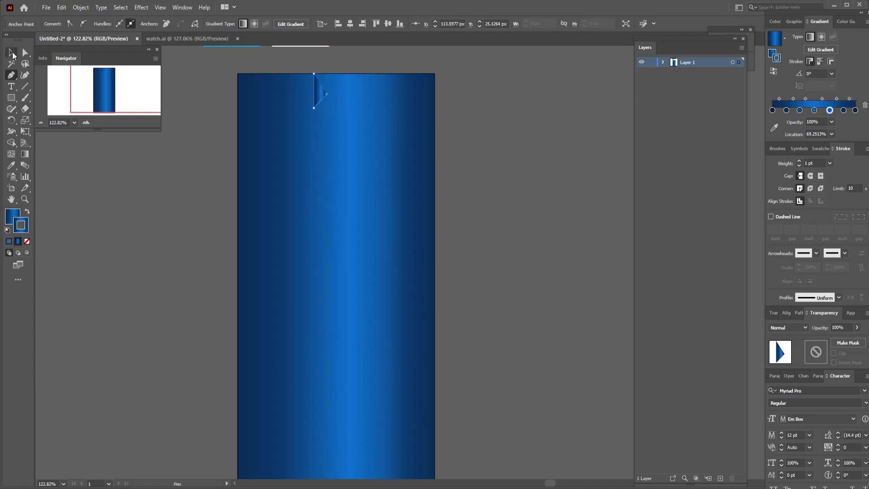
{"action": "left_click", "coordinate": [12, 54]}
{"action": "left_click", "coordinate": [452, 96]}
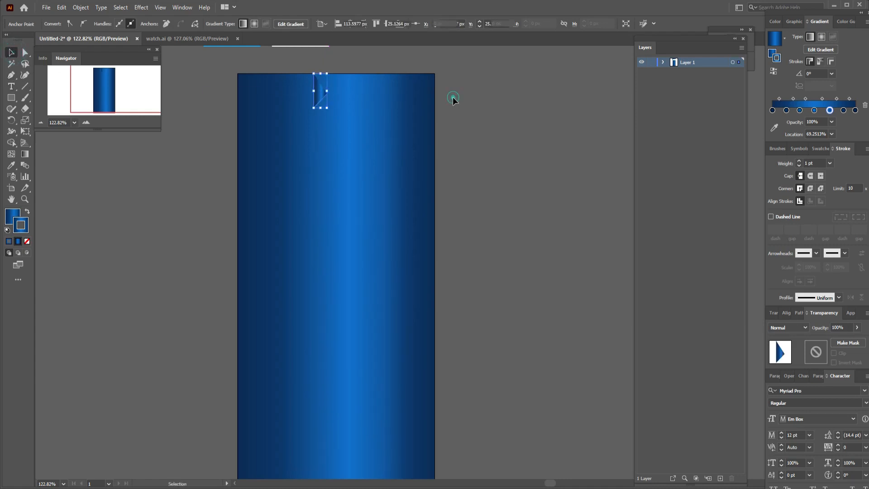
{"action": "left_click", "coordinate": [316, 100]}
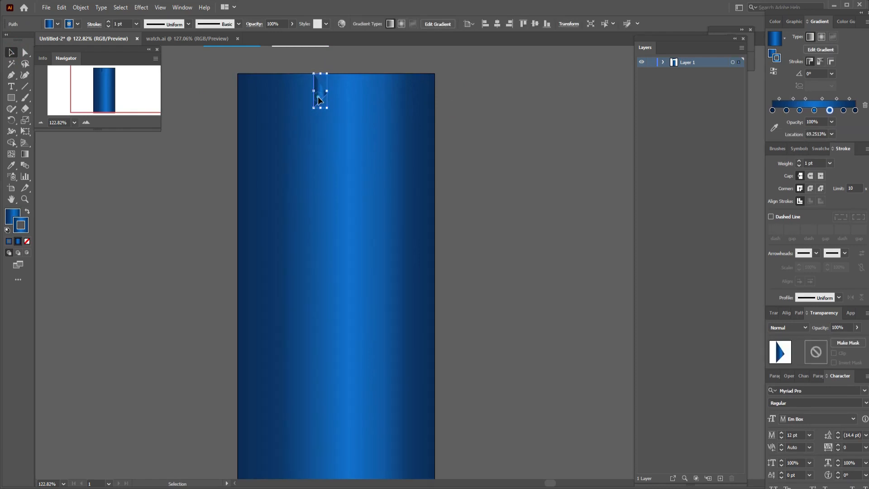
{"action": "left_click_drag", "start_coordinate": [318, 100], "coordinate": [330, 100]}
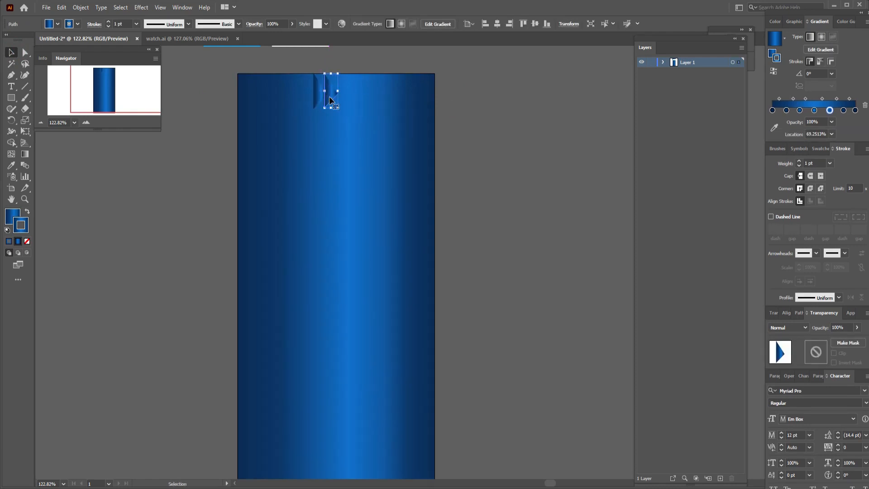
{"action": "left_click_drag", "start_coordinate": [12, 121], "coordinate": [45, 131]}
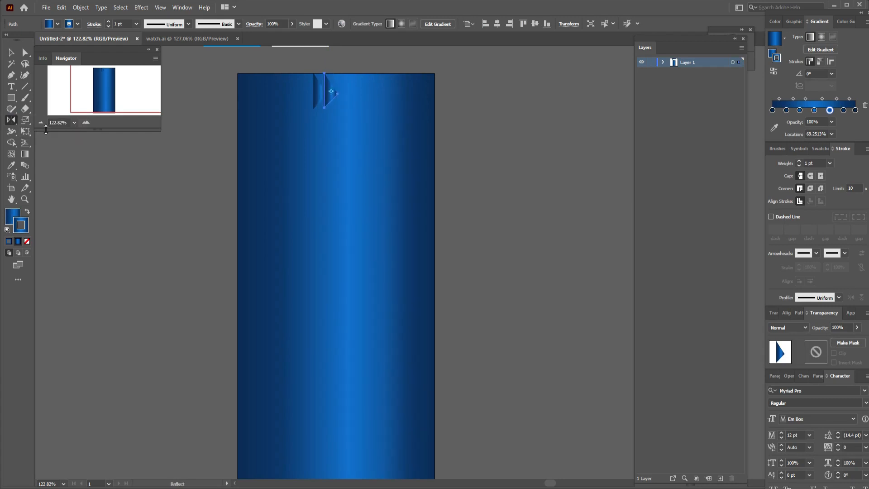
{"action": "key", "text": "Return"}
{"action": "left_click", "coordinate": [158, 309]}
{"action": "key", "text": "ctrl+z"}
{"action": "key", "text": "ctrl+z"}
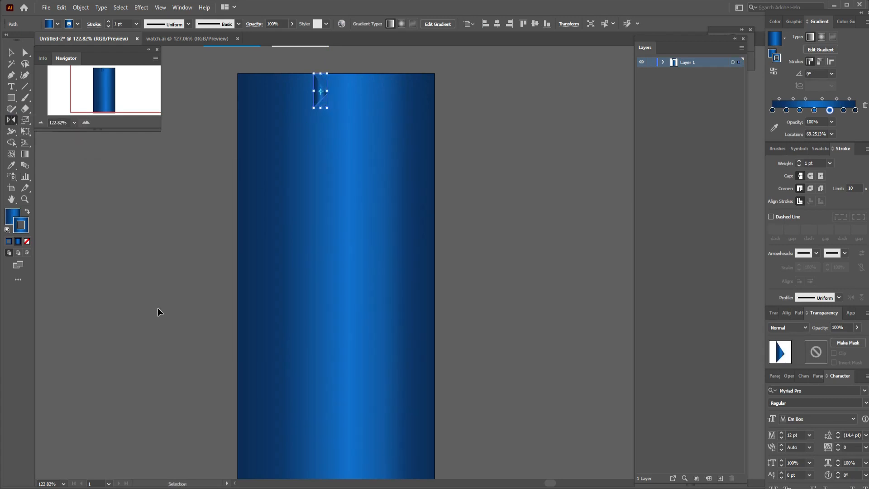
Step: Remove both the stroke and the fill from the half-ribbon shape
{"action": "key", "text": "ctrl+plus"}
{"action": "key", "text": "ctrl+plus"}
{"action": "left_click_drag", "start_coordinate": [541, 301], "coordinate": [403, 299]}
{"action": "left_click", "coordinate": [27, 241]}
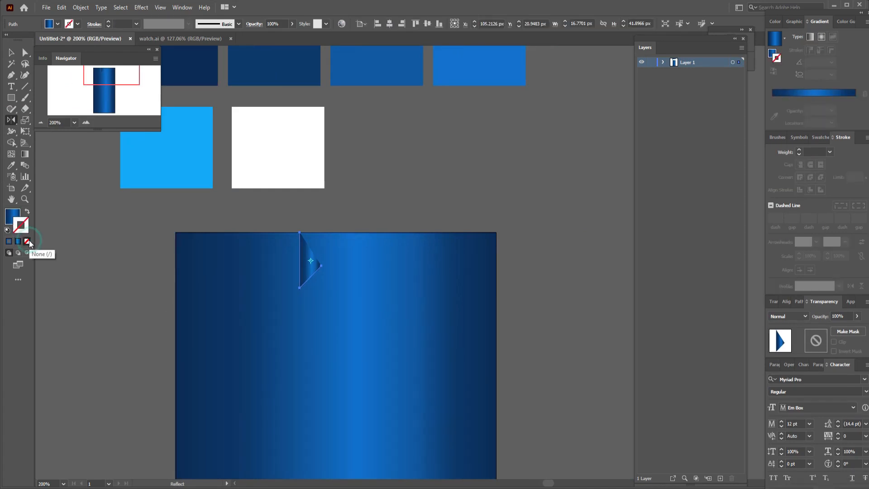
{"action": "left_click", "coordinate": [12, 216]}
{"action": "left_click", "coordinate": [27, 241]}
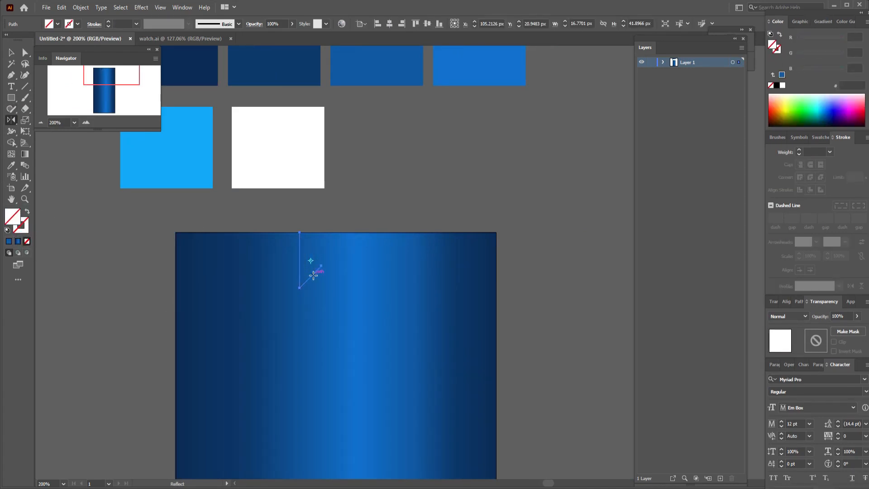
Step: Place a copy of the half-ribbon outline beside the original so that it starts at the original's notch point
{"action": "left_click", "coordinate": [11, 52]}
{"action": "left_click_drag", "start_coordinate": [316, 273], "coordinate": [330, 279]}
{"action": "key", "text": "ctrl+z"}
{"action": "key", "text": "ctrl+z"}
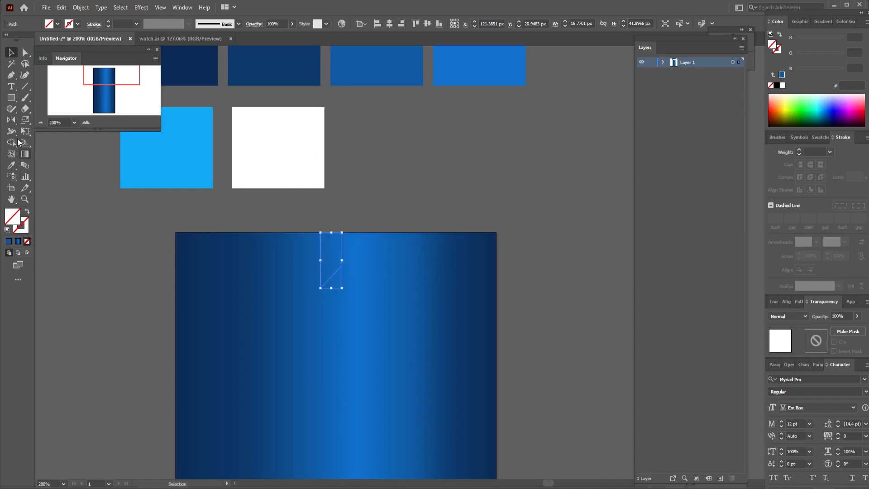
Step: Reflect the copied half-ribbon across the vertical axis so it mirrors the original, and deselect it
{"action": "left_click", "coordinate": [12, 120]}
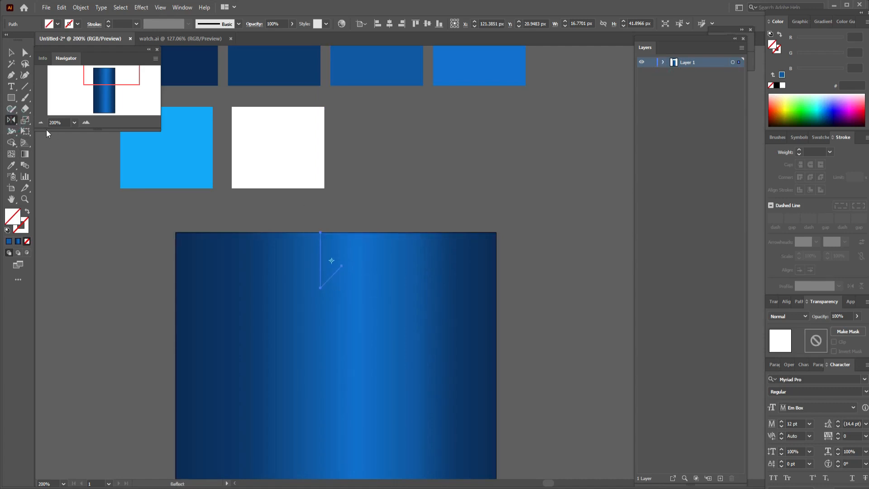
{"action": "key", "text": "Return"}
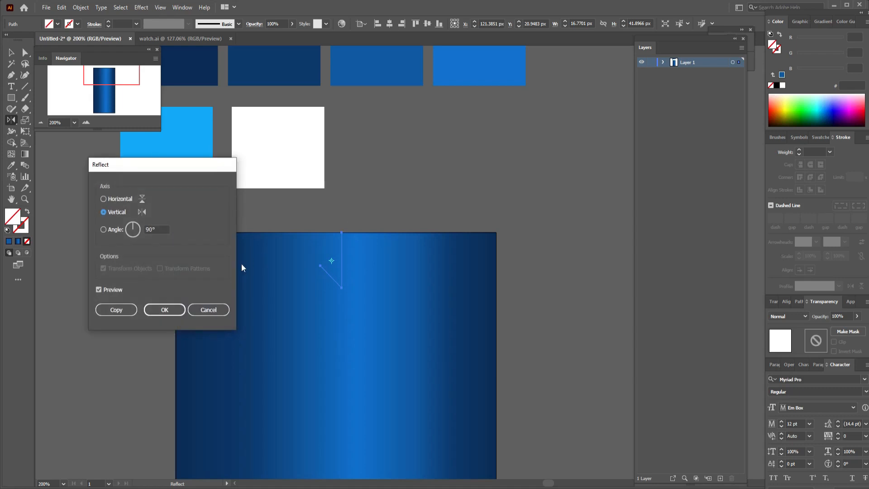
{"action": "left_click", "coordinate": [166, 310]}
{"action": "left_click", "coordinate": [12, 52]}
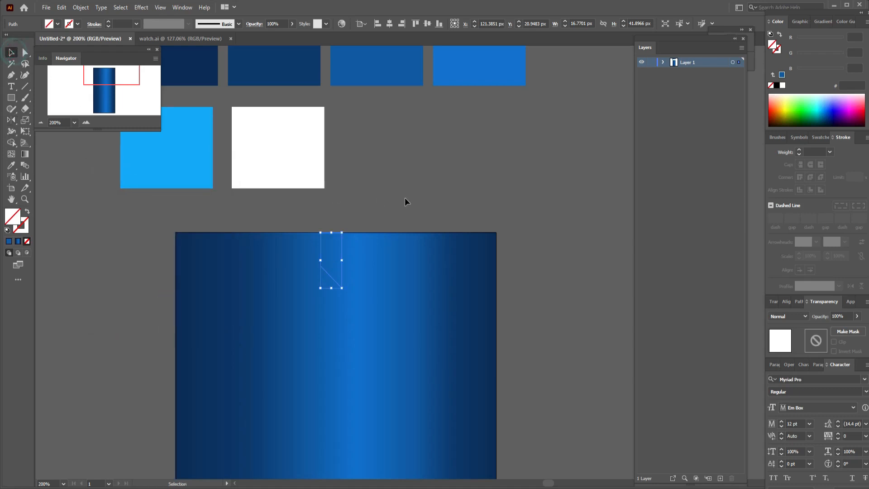
{"action": "left_click", "coordinate": [406, 199]}
Step: Select both ribbon halves, join them at the notch point and close the outline along its top edge with the Pen tool
{"action": "left_click_drag", "start_coordinate": [290, 217], "coordinate": [363, 286]}
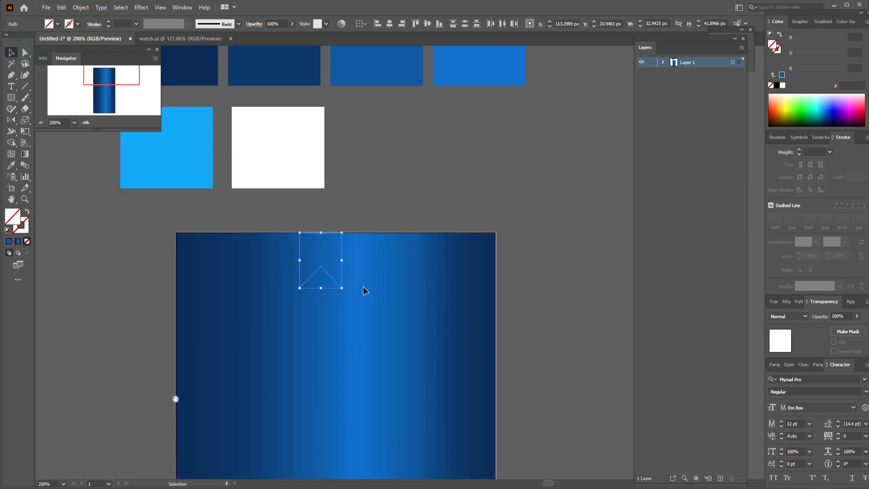
{"action": "key", "text": "a"}
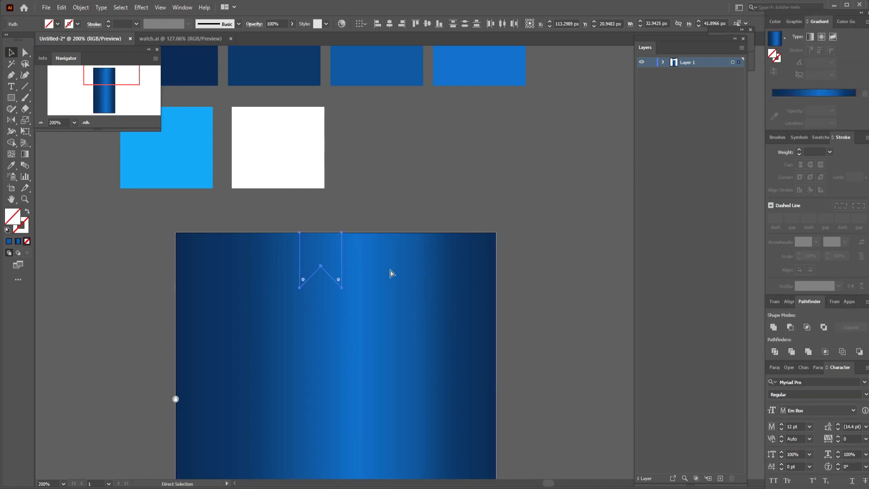
{"action": "key", "text": "v"}
{"action": "key", "text": "p"}
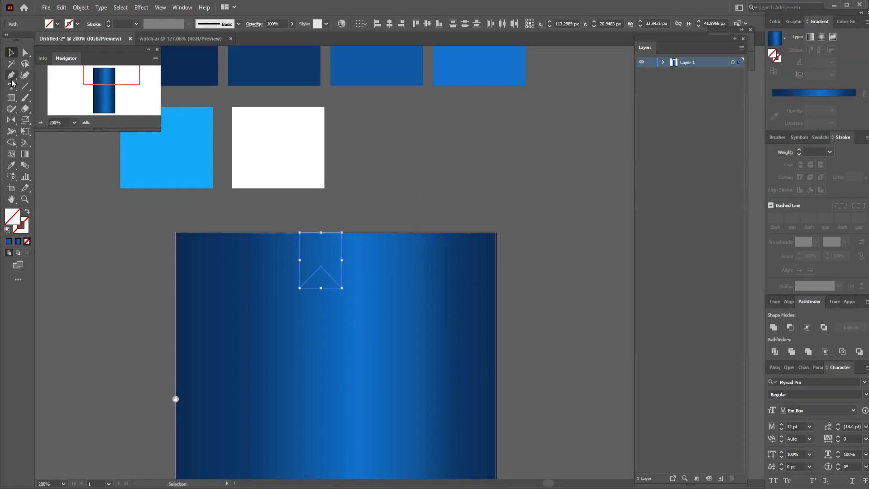
{"action": "left_click", "coordinate": [342, 233]}
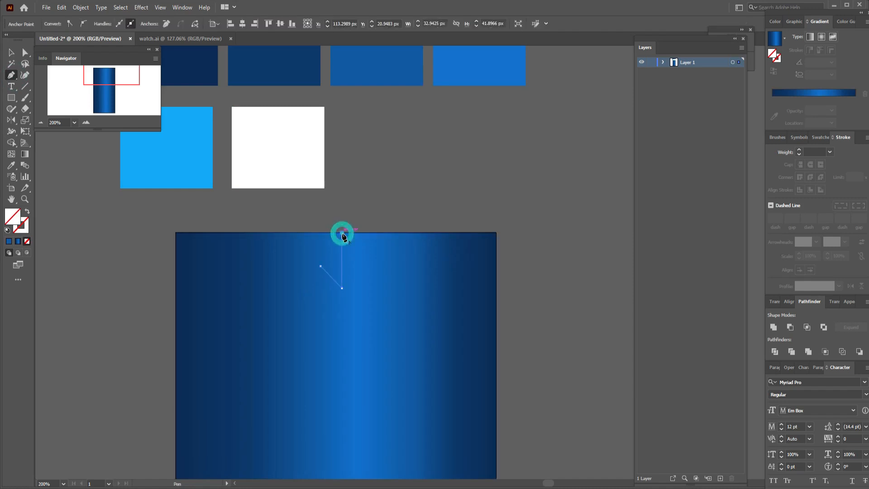
{"action": "left_click", "coordinate": [300, 232]}
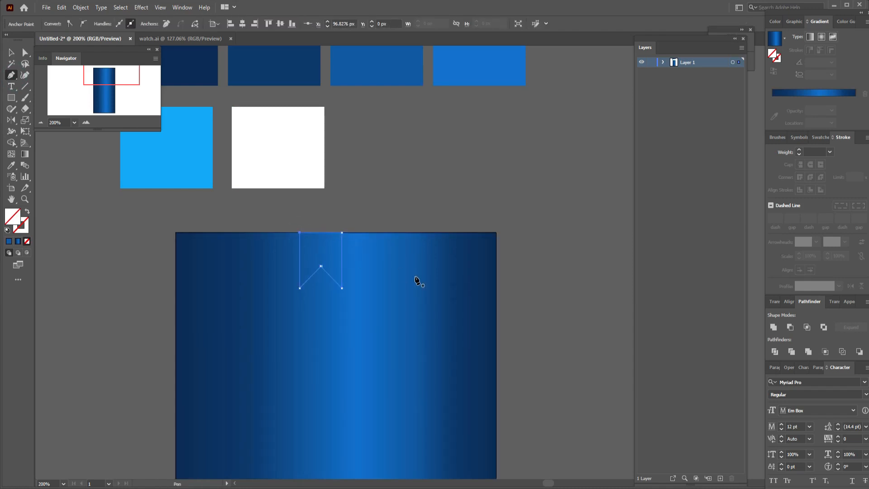
Step: Fill the closed ribbon with the blue gradient and center it horizontally on the banner
{"action": "left_click", "coordinate": [19, 243]}
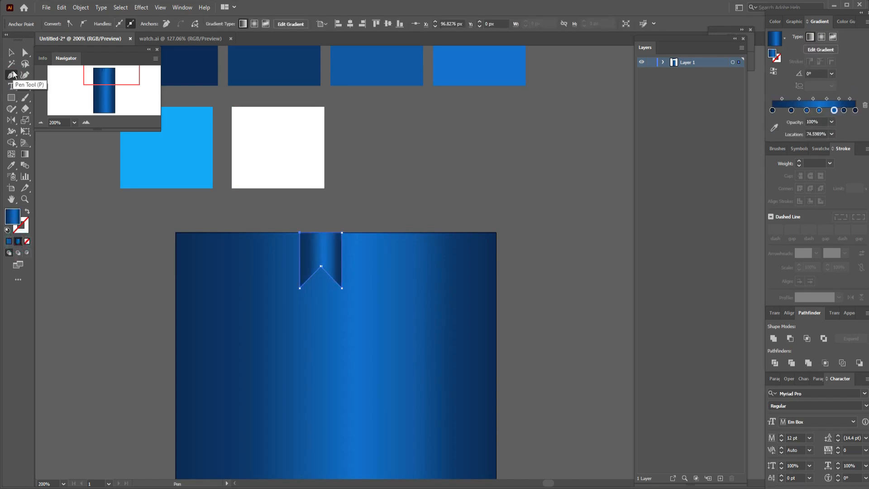
{"action": "left_click", "coordinate": [11, 52]}
{"action": "left_click", "coordinate": [379, 212]}
{"action": "left_click", "coordinate": [330, 247]}
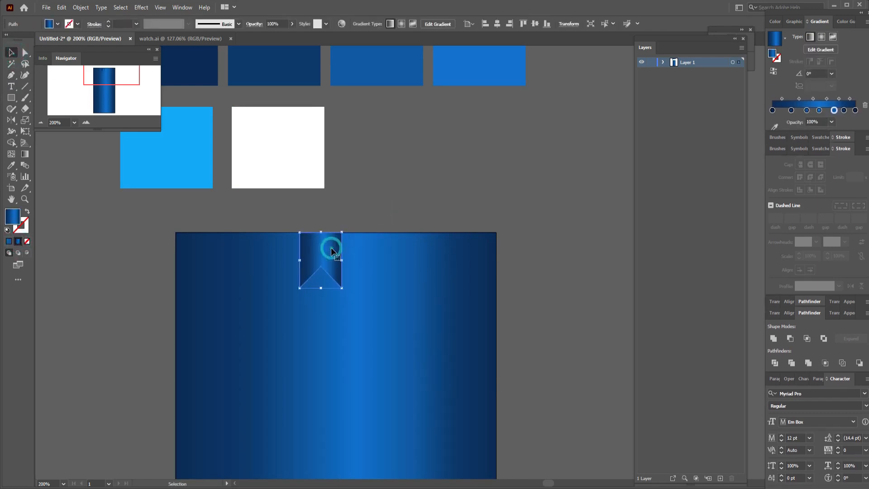
{"action": "left_click", "coordinate": [493, 26]}
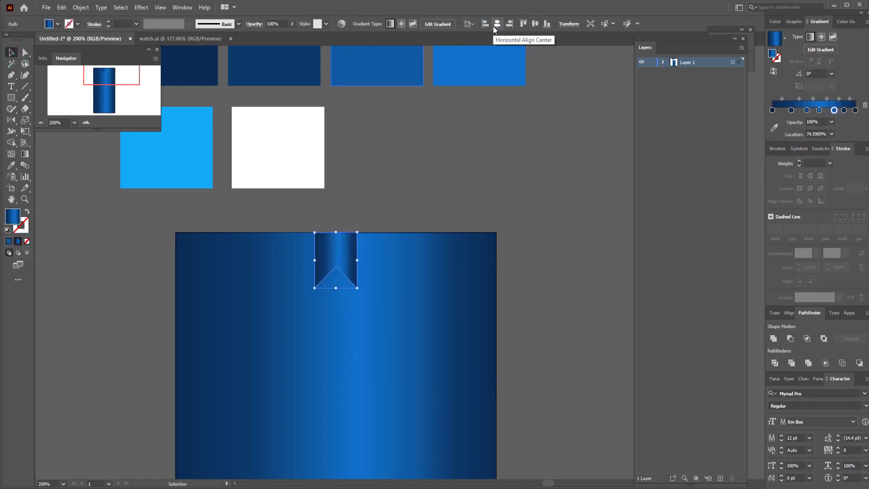
Step: Add the point text "LOGO" in the empty area above the banner and select it as an object
{"action": "left_click", "coordinate": [11, 87]}
{"action": "left_click", "coordinate": [403, 190]}
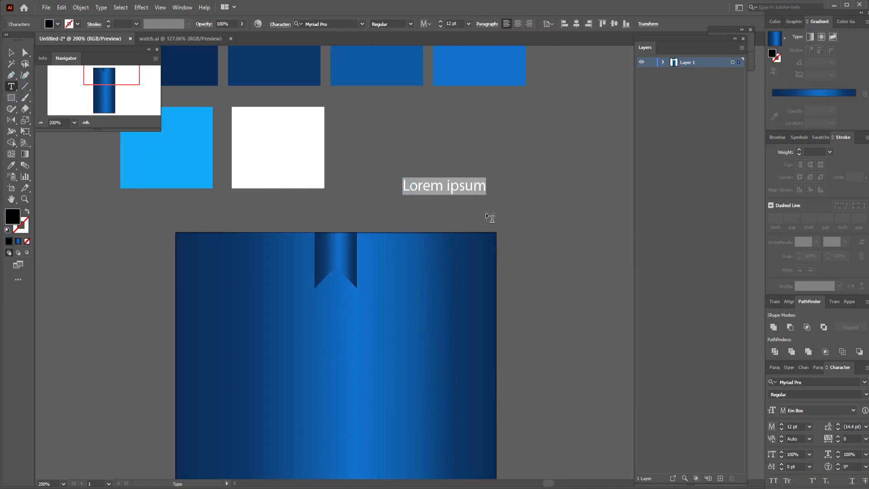
{"action": "type", "text": "LOGO"}
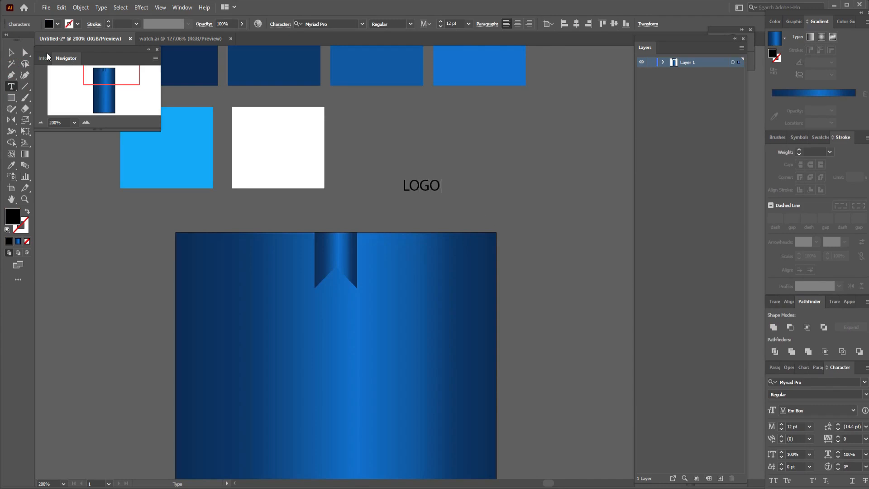
{"action": "left_click", "coordinate": [10, 53]}
Step: Set the LOGO text's font to Akrobat Black and fill it with the white of the sample square
{"action": "left_click", "coordinate": [340, 22]}
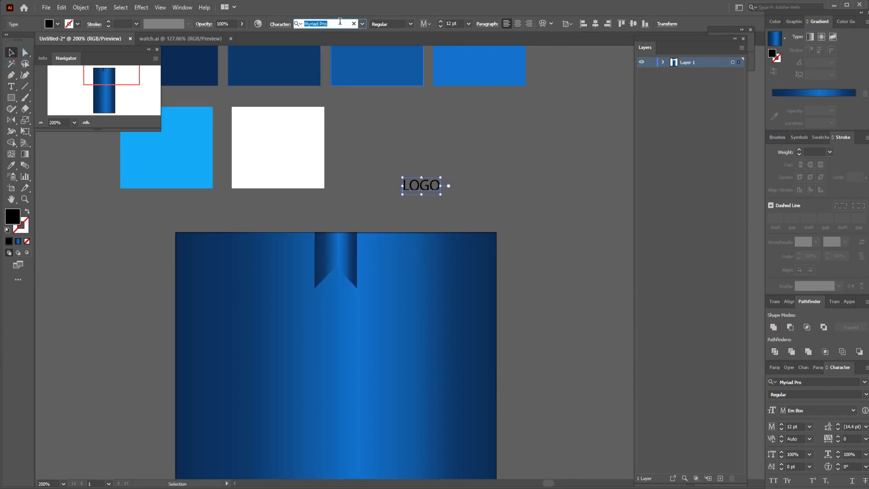
{"action": "type", "text": "Ak"}
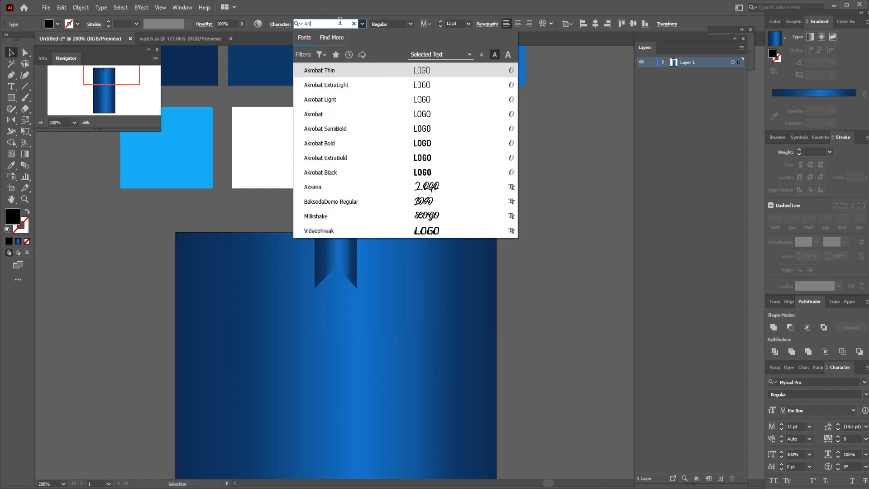
{"action": "left_click", "coordinate": [385, 172]}
{"action": "key", "text": "i"}
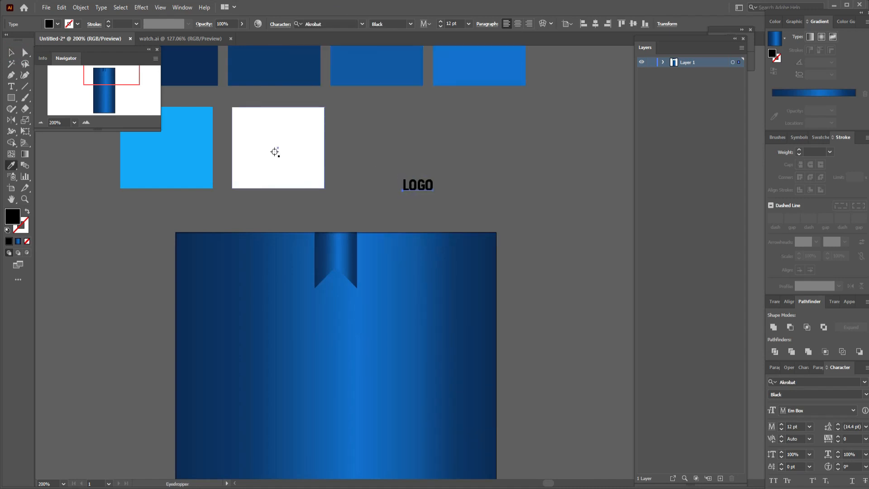
{"action": "left_click", "coordinate": [271, 150]}
{"action": "left_click", "coordinate": [11, 51]}
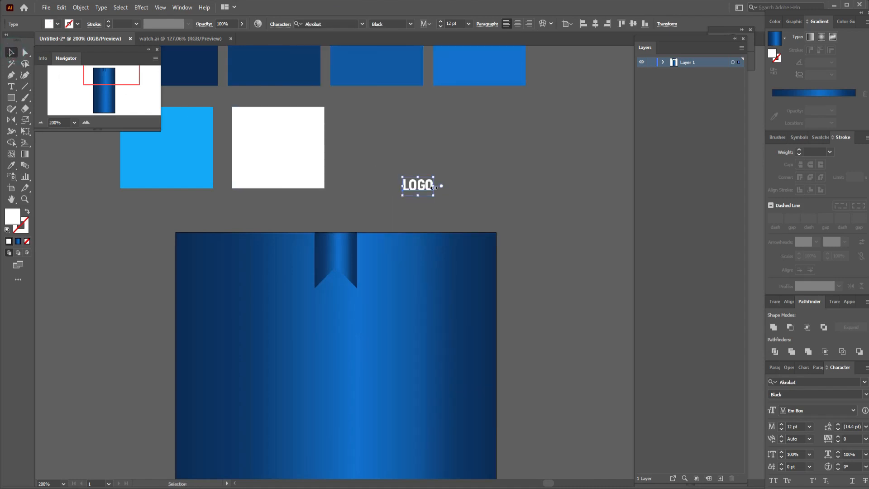
Step: Place the LOGO text on the ribbon and align it horizontally centred with the ribbon, leaving nothing selected
{"action": "left_click_drag", "start_coordinate": [422, 192], "coordinate": [341, 254]}
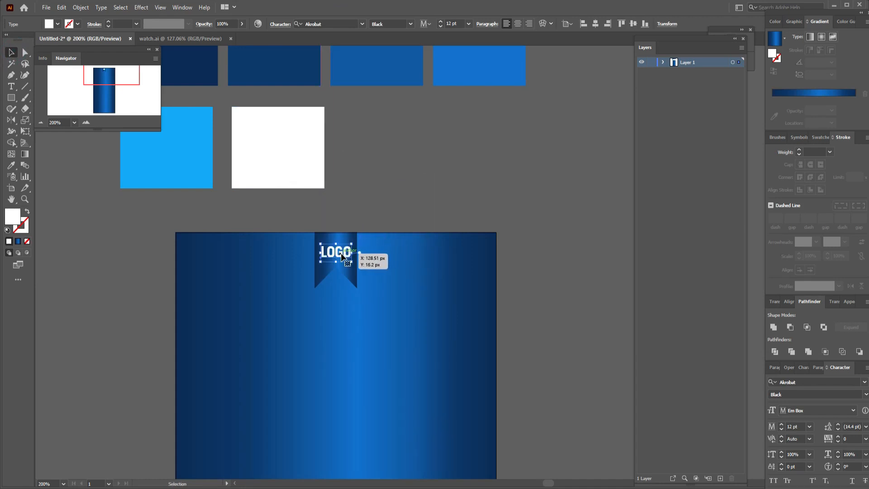
{"action": "left_click", "coordinate": [342, 237], "text": "shift"}
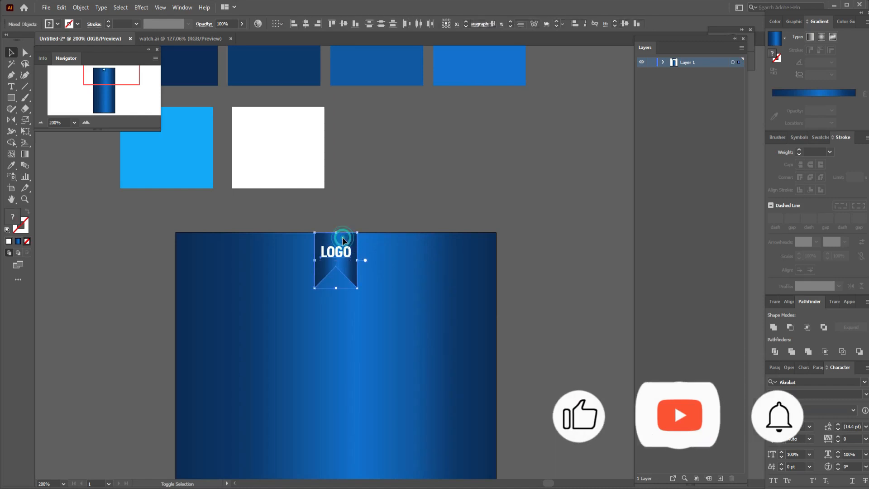
{"action": "left_click", "coordinate": [306, 23]}
{"action": "left_click", "coordinate": [368, 156]}
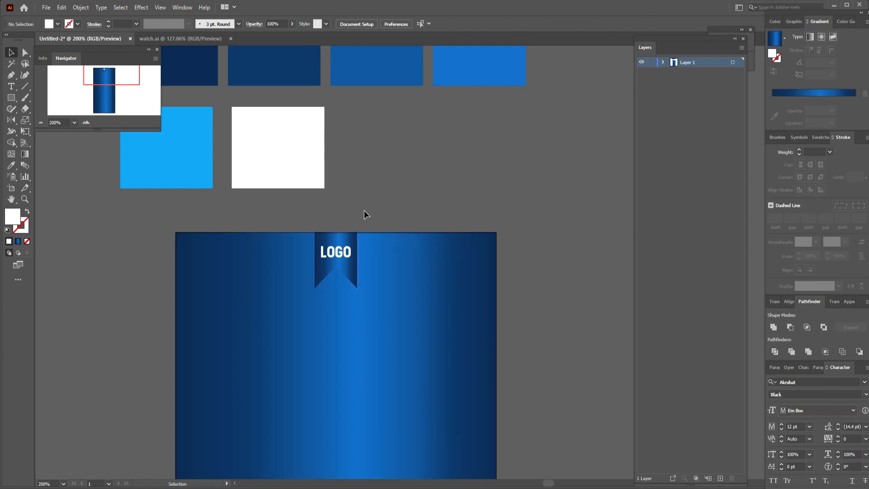
Step: Add the point text "LUXURY WATCH" on the banner below the ribbon and expand its object and fill into shapes
{"action": "left_click", "coordinate": [11, 89]}
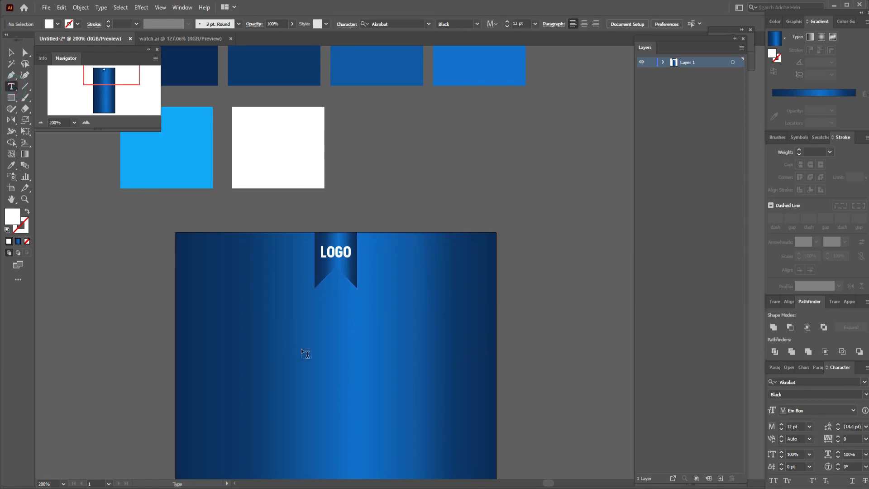
{"action": "left_click", "coordinate": [290, 343]}
{"action": "type", "text": "LU"}
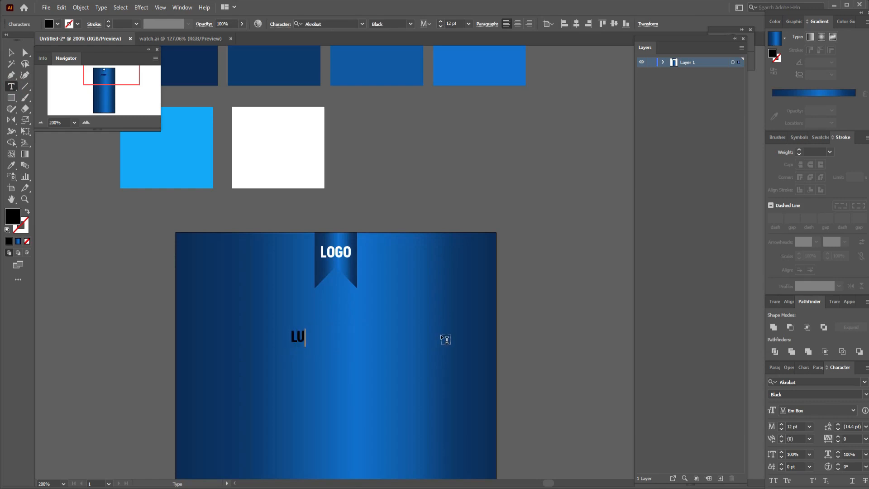
{"action": "type", "text": "XURY WATCH"}
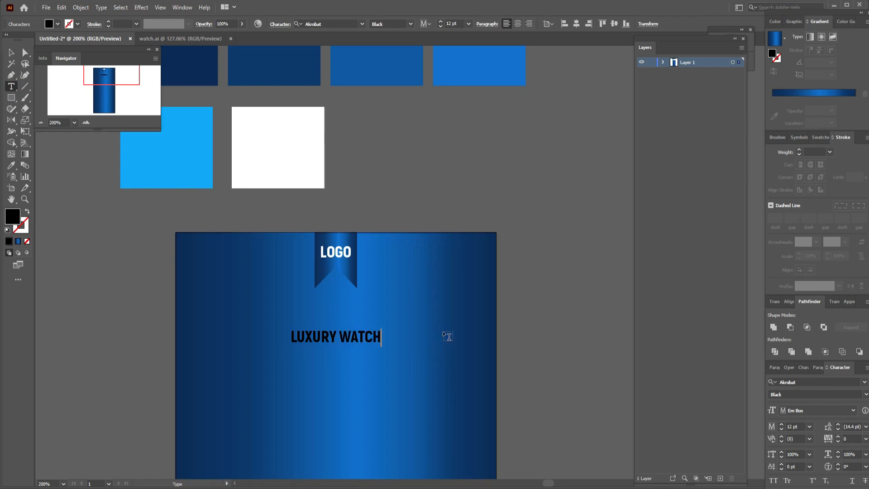
{"action": "left_click", "coordinate": [10, 52]}
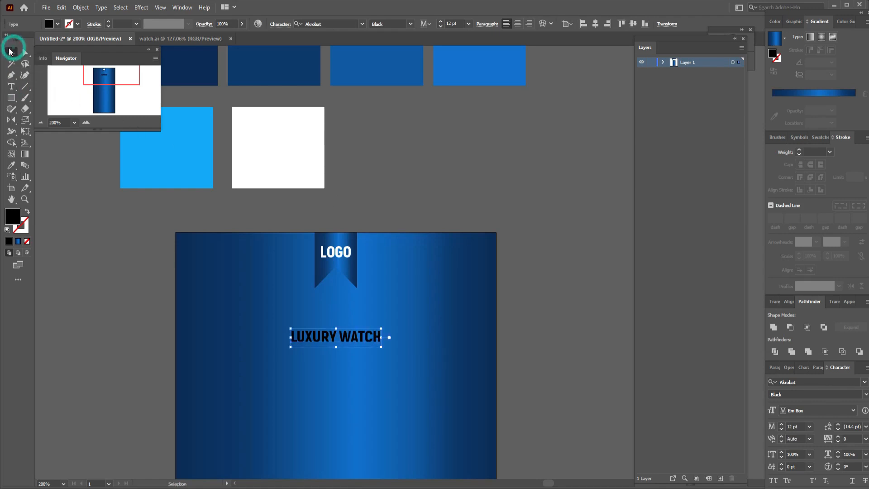
{"action": "left_click", "coordinate": [81, 7]}
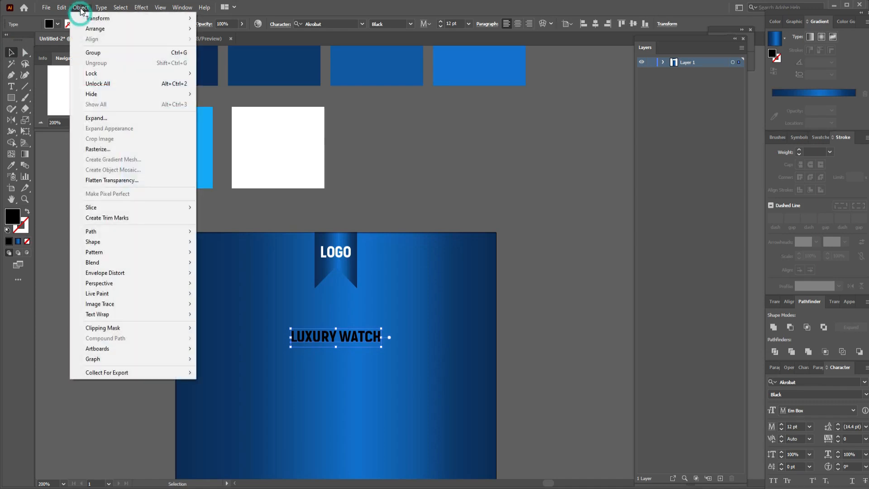
{"action": "left_click", "coordinate": [109, 116]}
{"action": "left_click", "coordinate": [410, 302]}
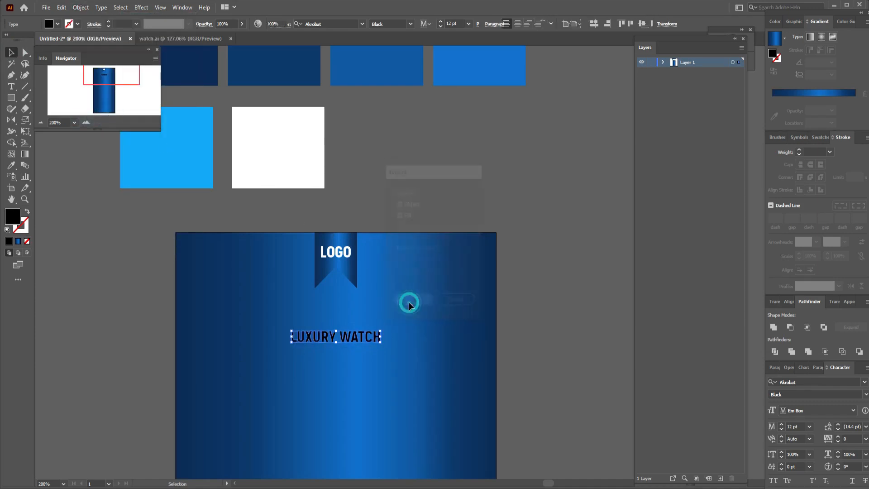
Step: Give the LUXURY WATCH lettering a gradient fill reduced to its two end stops, with the start stop in the light blue sample colour
{"action": "left_click", "coordinate": [18, 243]}
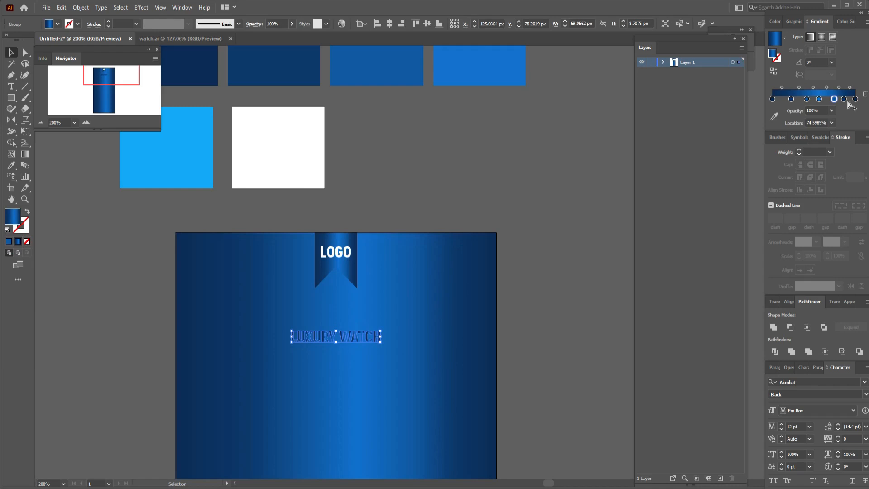
{"action": "left_click_drag", "start_coordinate": [844, 99], "coordinate": [790, 124]}
{"action": "left_click", "coordinate": [772, 98]}
{"action": "left_click", "coordinate": [775, 118]}
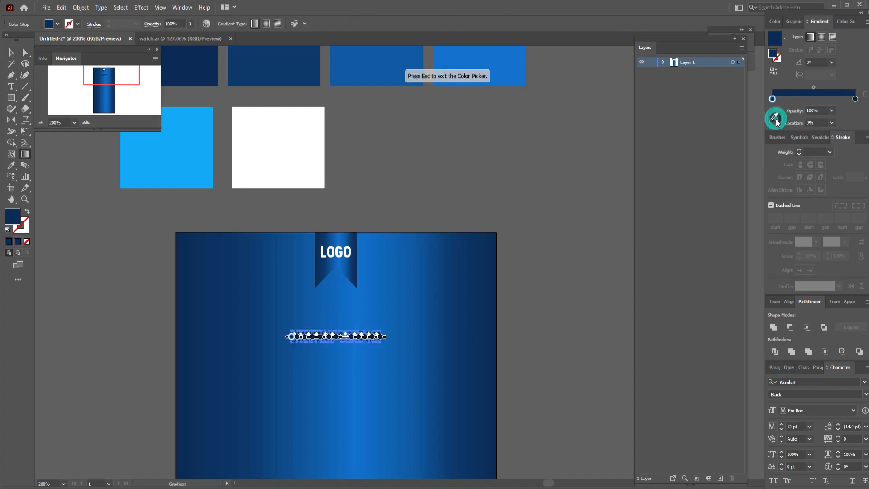
{"action": "left_click", "coordinate": [183, 159]}
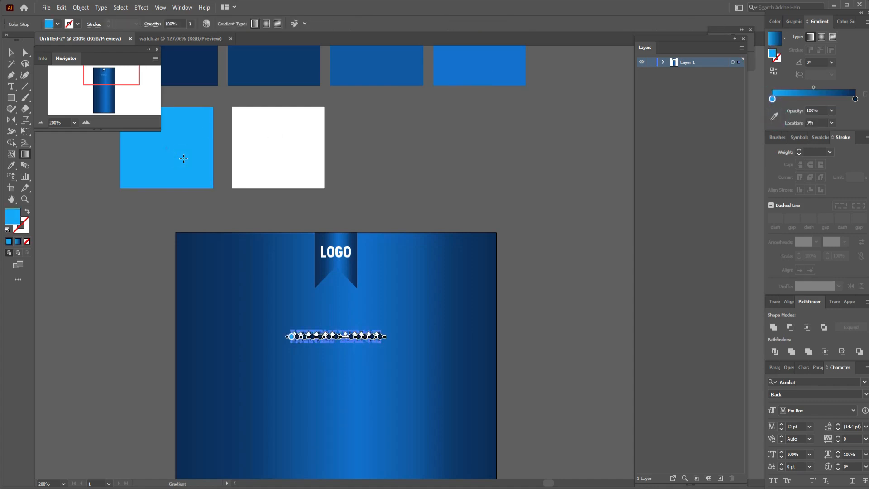
Step: Set the end stop of the LUXURY WATCH gradient to white, keep the start stop light blue, and deselect the lettering
{"action": "left_click", "coordinate": [854, 99]}
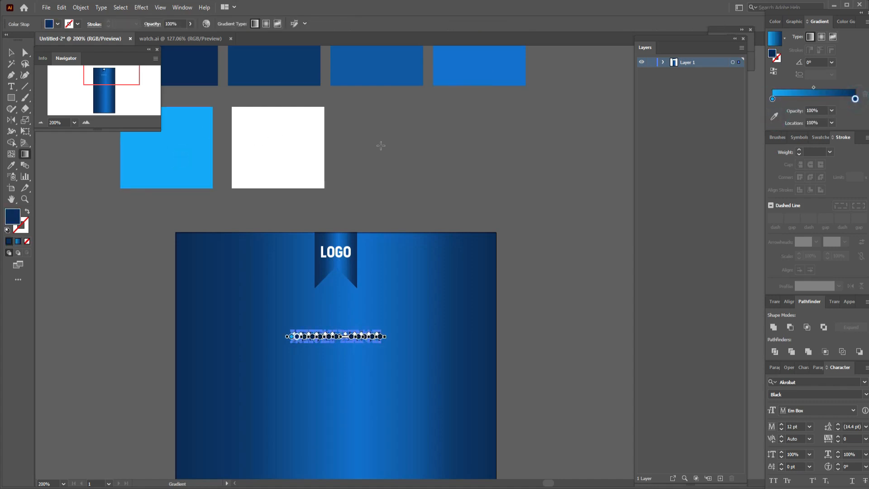
{"action": "left_click", "coordinate": [313, 144]}
{"action": "left_click", "coordinate": [774, 116]}
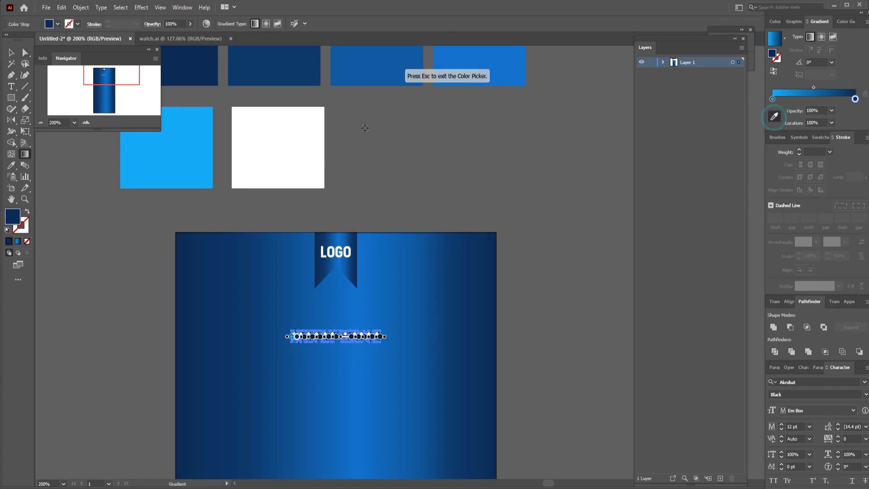
{"action": "left_click", "coordinate": [267, 140]}
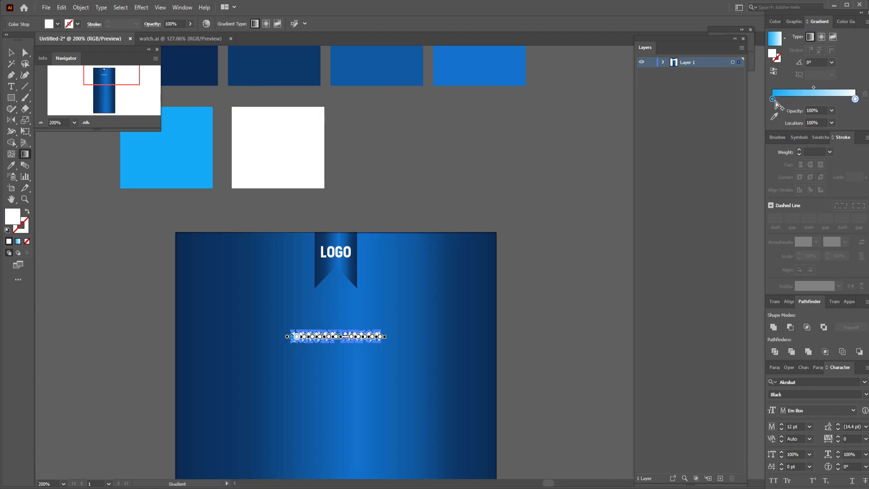
{"action": "left_click", "coordinate": [773, 99]}
{"action": "left_click", "coordinate": [774, 116]}
{"action": "left_click", "coordinate": [195, 157]}
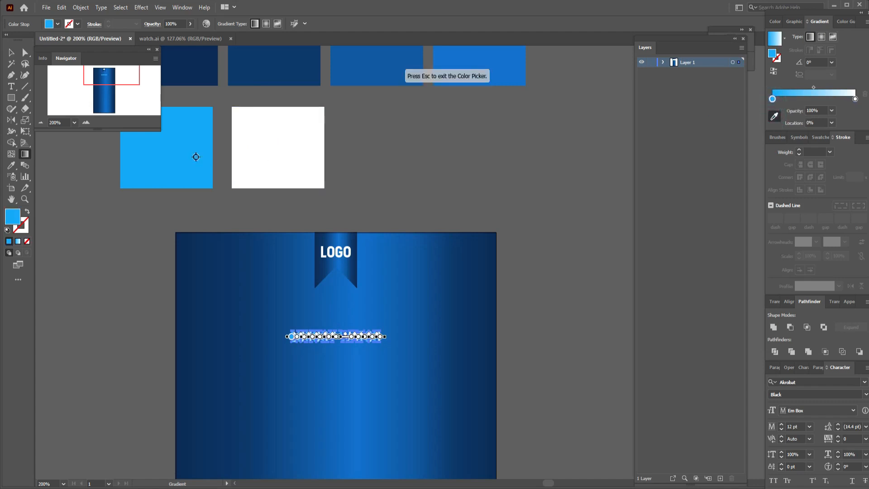
{"action": "left_click", "coordinate": [9, 52]}
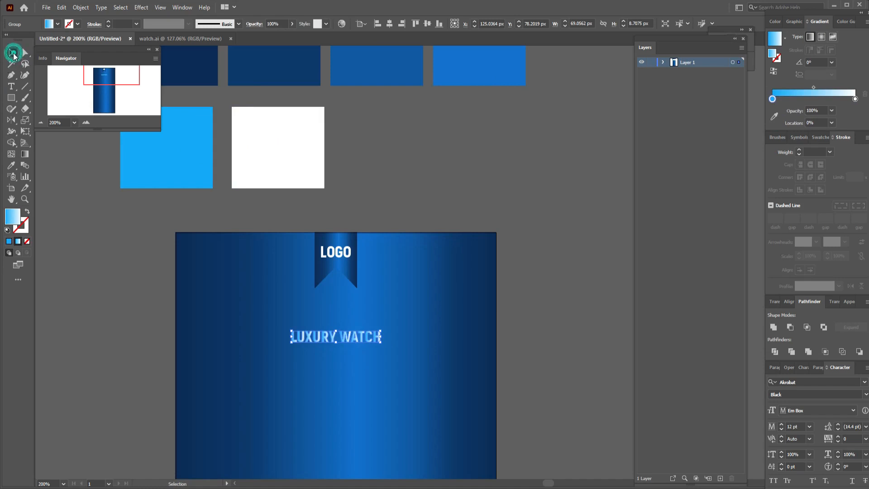
{"action": "left_click", "coordinate": [415, 215]}
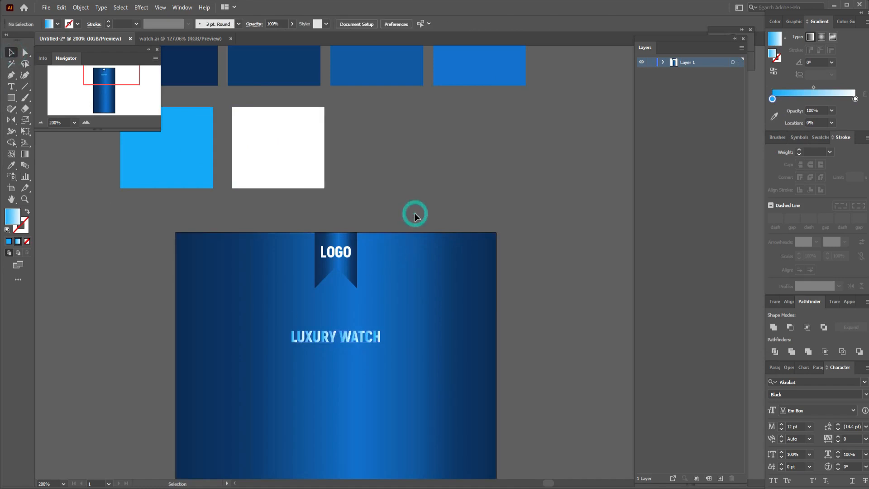
Step: Add the point text "NEW ARRIVAL" in the empty area above the banner and expand its object and fill into shapes
{"action": "left_click", "coordinate": [11, 86]}
{"action": "left_click", "coordinate": [443, 168]}
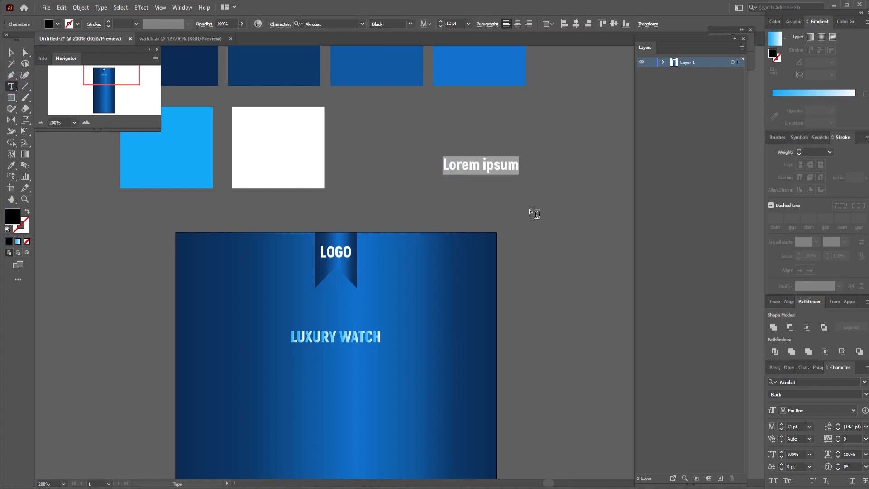
{"action": "type", "text": "NEW"}
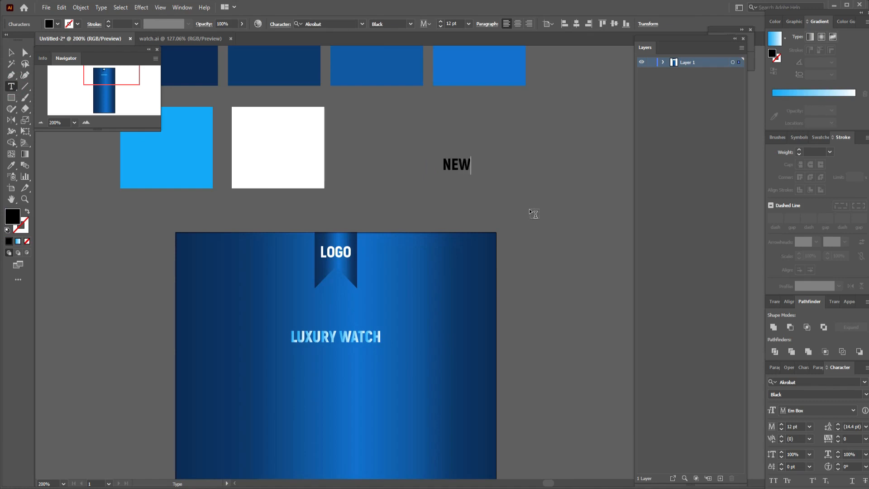
{"action": "type", "text": " ARRIVAL"}
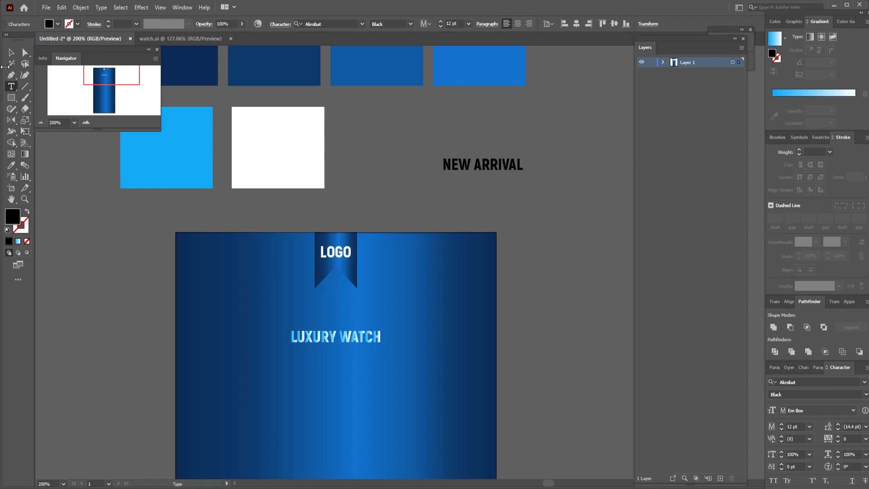
{"action": "left_click", "coordinate": [11, 53]}
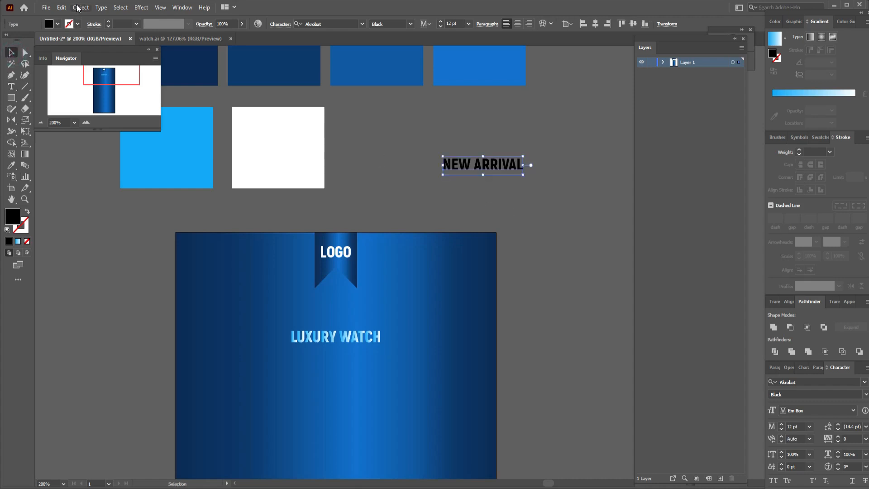
{"action": "left_click", "coordinate": [79, 8]}
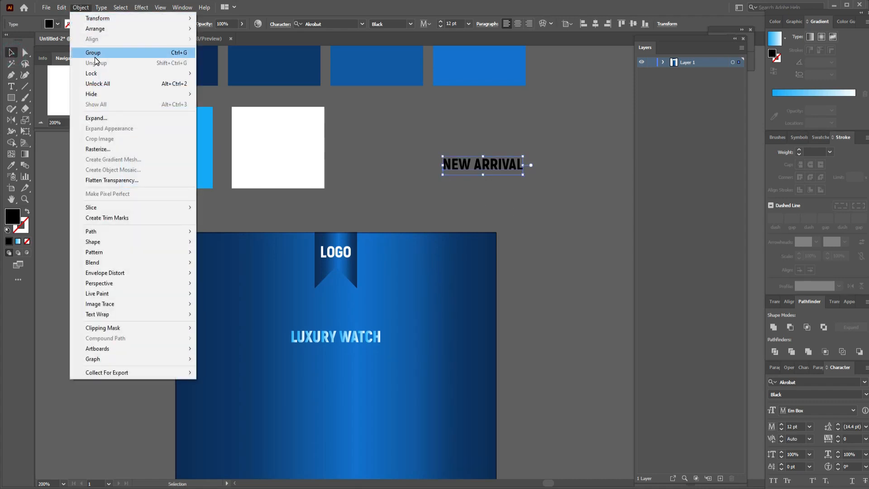
{"action": "left_click", "coordinate": [107, 118]}
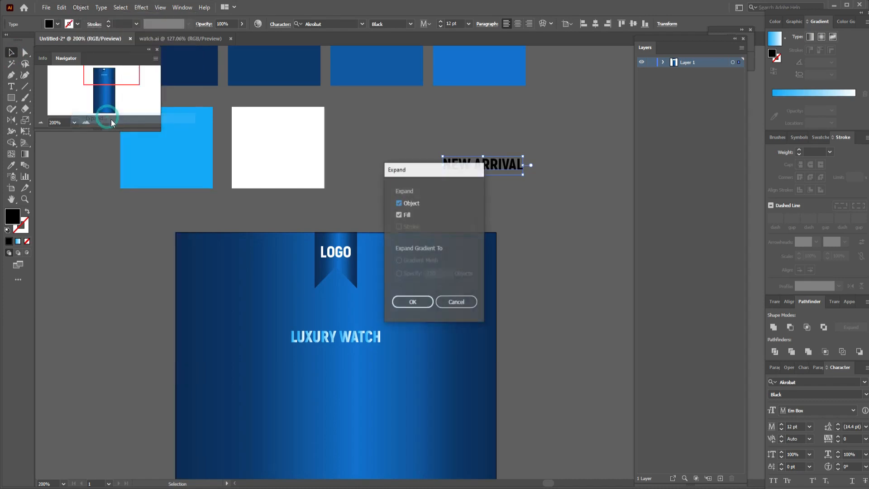
{"action": "left_click", "coordinate": [412, 302]}
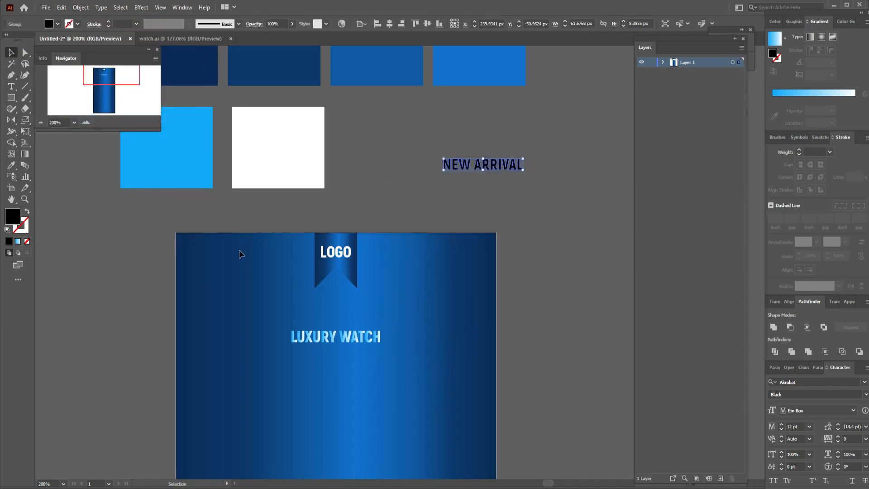
Step: Fill the NEW ARRIVAL lettering with the brightest blue of the upper sample row and place it directly beneath LUXURY WATCH
{"action": "left_click", "coordinate": [18, 242]}
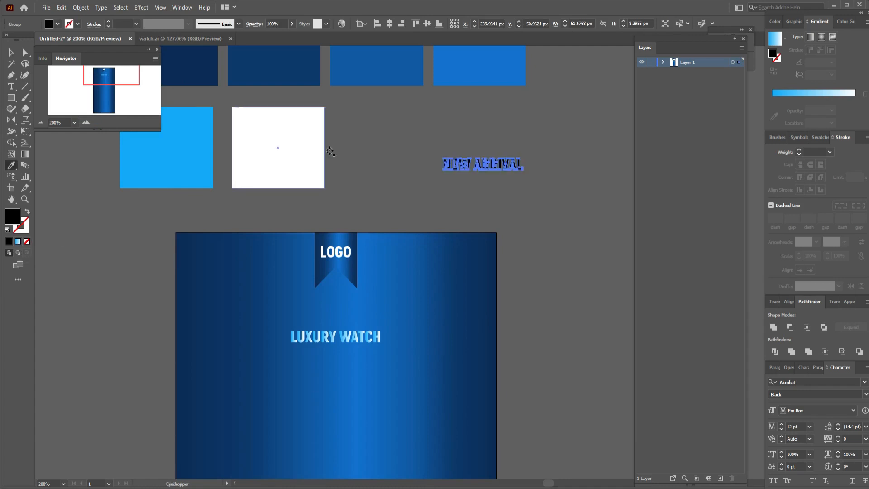
{"action": "key", "text": "i"}
{"action": "left_click", "coordinate": [444, 68]}
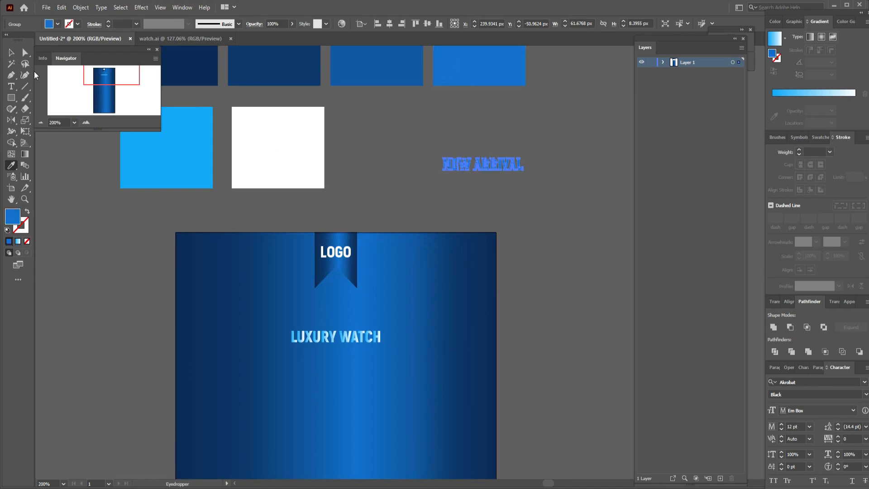
{"action": "left_click", "coordinate": [11, 52]}
{"action": "left_click", "coordinate": [484, 214]}
{"action": "left_click_drag", "start_coordinate": [504, 159], "coordinate": [348, 357]}
{"action": "left_click", "coordinate": [534, 369]}
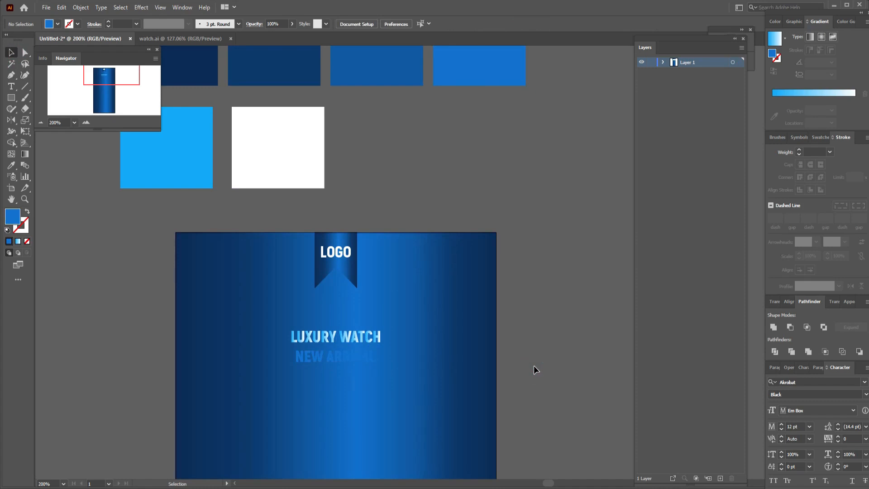
Step: Enlarge the LUXURY WATCH lettering proportionally from its centre to about 128 px wide
{"action": "left_click", "coordinate": [373, 337]}
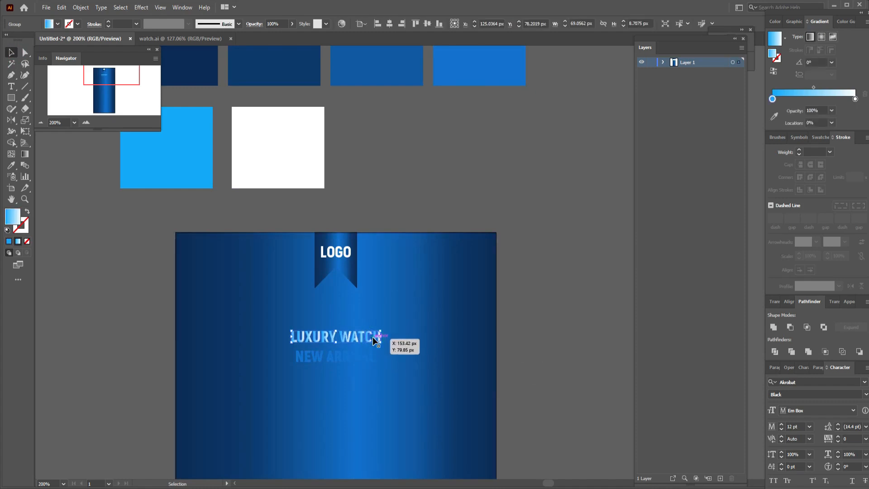
{"action": "key", "text": "ctrl+0"}
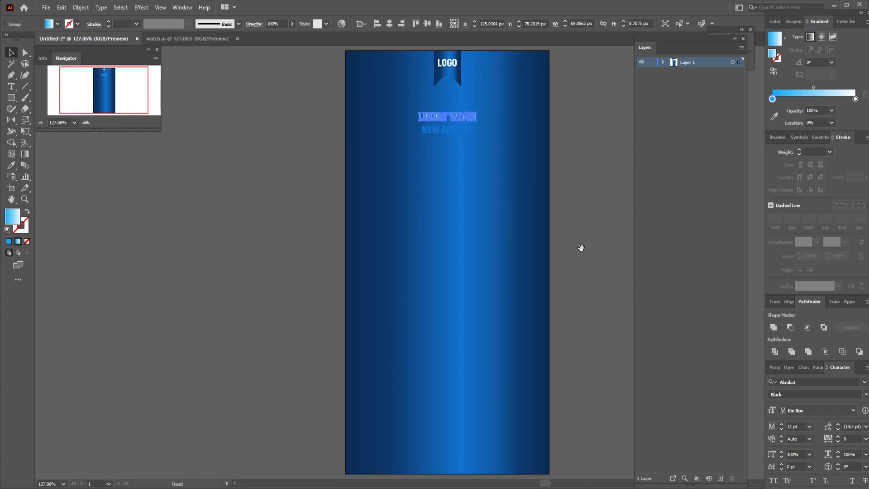
{"action": "left_click_drag", "start_coordinate": [566, 251], "coordinate": [470, 258]}
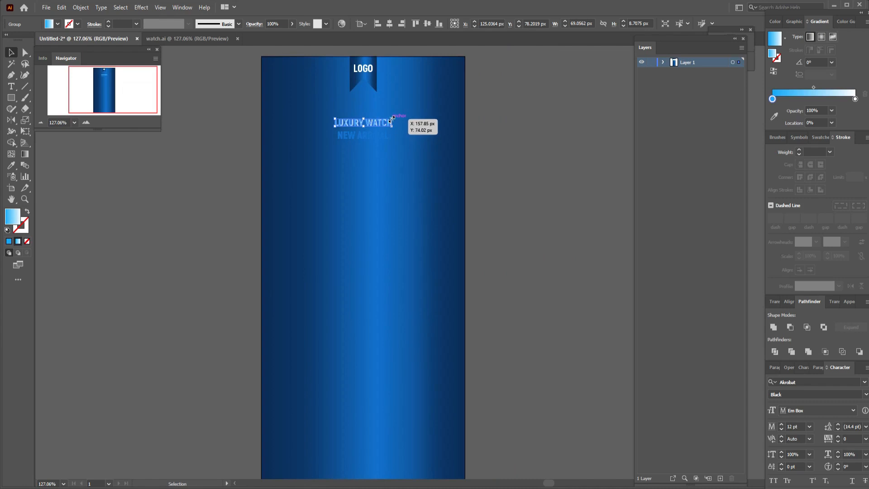
{"action": "left_click_drag", "start_coordinate": [391, 121], "coordinate": [416, 122]}
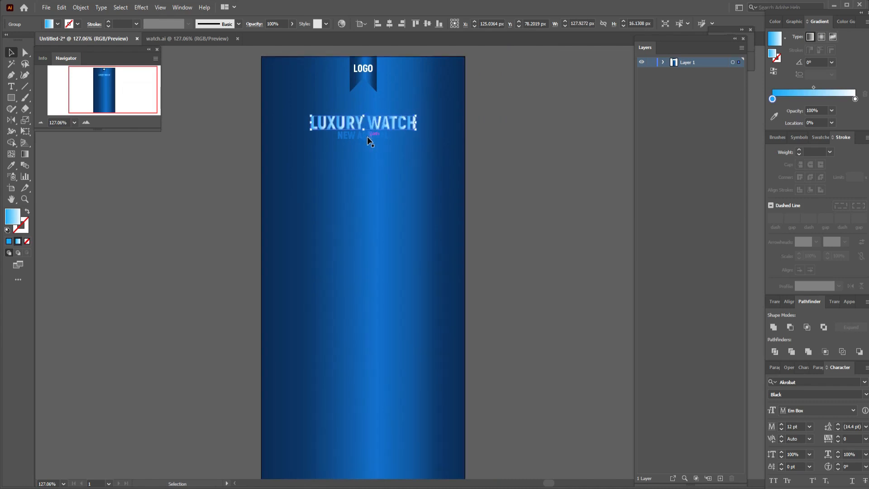
Step: Enlarge the NEW ARRIVAL lettering to about 125 px wide, nudge it just beneath LUXURY WATCH, and deselect it
{"action": "left_click_drag", "start_coordinate": [367, 136], "coordinate": [422, 132]}
{"action": "key", "text": "Down"}
{"action": "key", "text": "Down"}
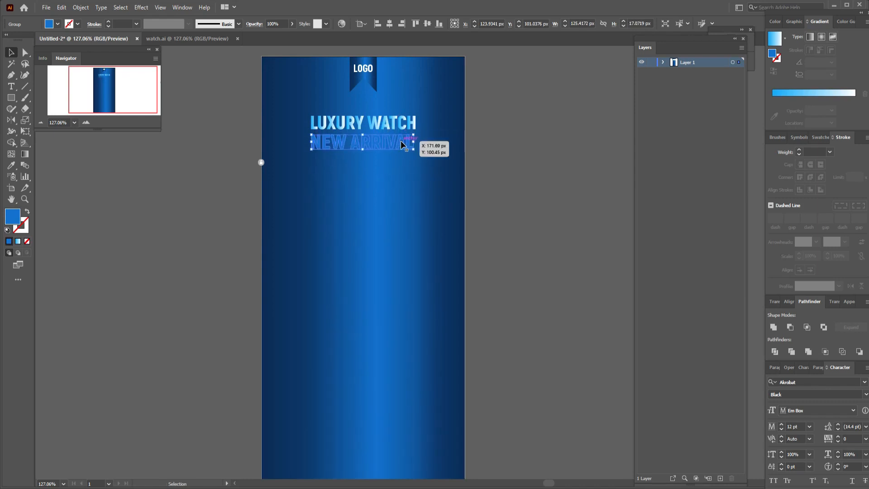
{"action": "key", "text": "Right"}
{"action": "key", "text": "Right"}
{"action": "key", "text": "Down"}
{"action": "key", "text": "Down"}
{"action": "left_click", "coordinate": [474, 159]}
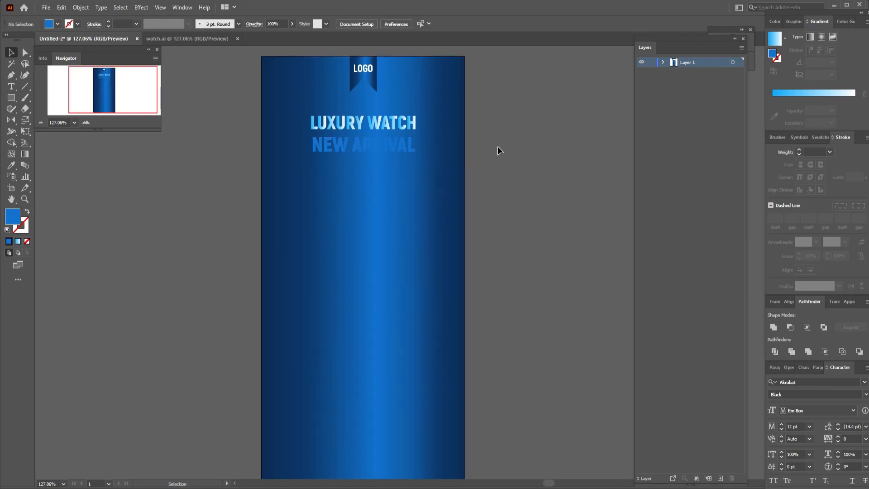
Step: Move both headings together down to about Y 158 px and align them to their common horizontal centre
{"action": "left_click_drag", "start_coordinate": [498, 146], "coordinate": [471, 191]}
{"action": "left_click_drag", "start_coordinate": [414, 157], "coordinate": [362, 196]}
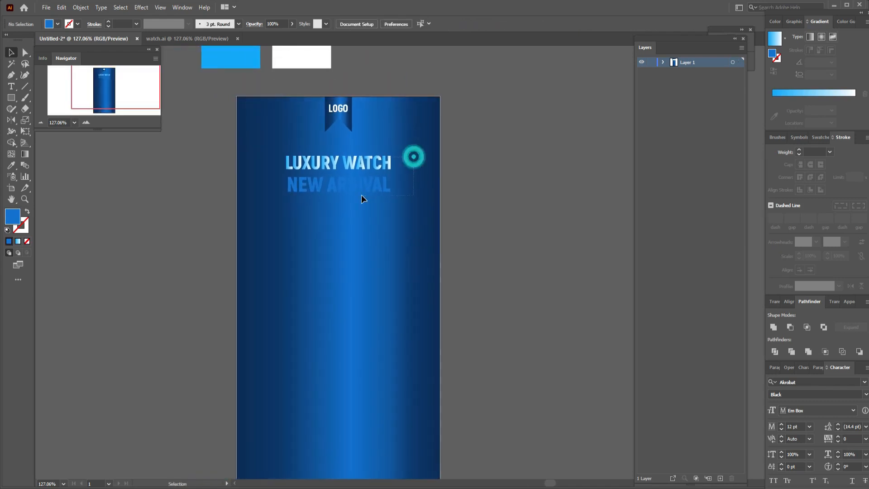
{"action": "left_click_drag", "start_coordinate": [359, 165], "coordinate": [361, 223]}
{"action": "left_click", "coordinate": [388, 25]}
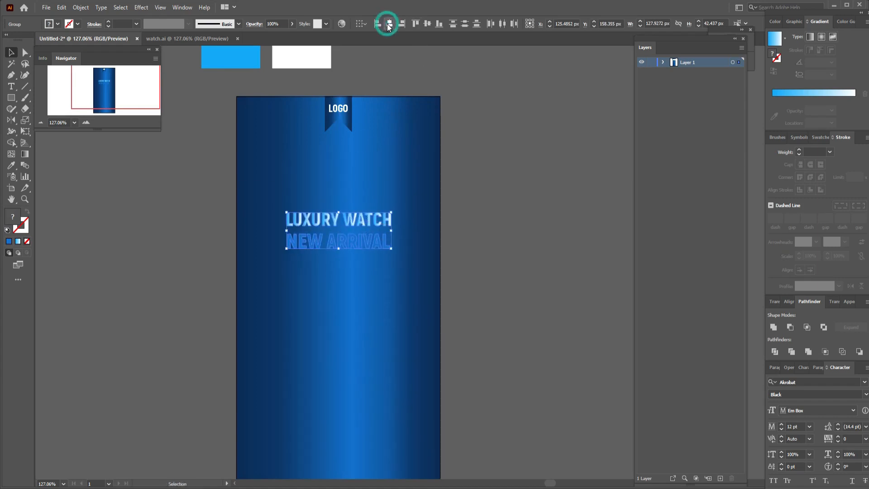
{"action": "left_click", "coordinate": [501, 284]}
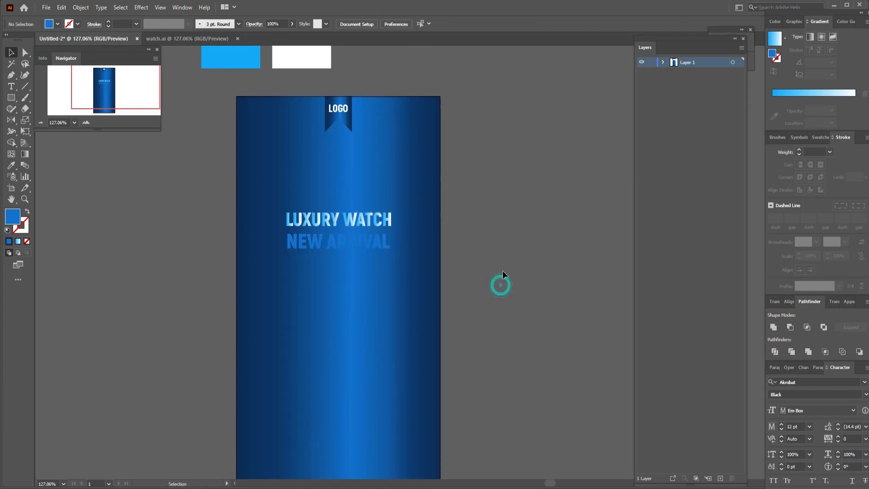
Step: Draw a circle about 48 px in diameter centred between the LOGO ribbon and LUXURY WATCH, and fill it red
{"action": "left_click", "coordinate": [11, 97]}
{"action": "left_click", "coordinate": [47, 133]}
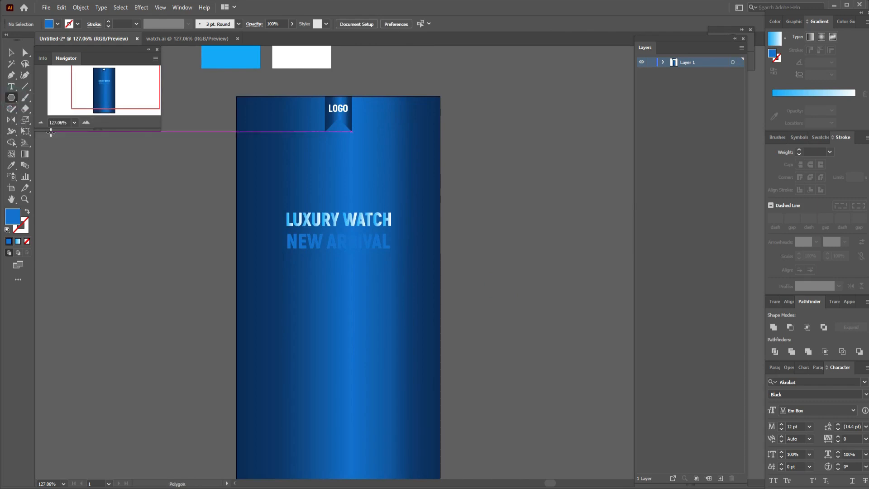
{"action": "left_click", "coordinate": [11, 97]}
{"action": "left_click", "coordinate": [36, 120]}
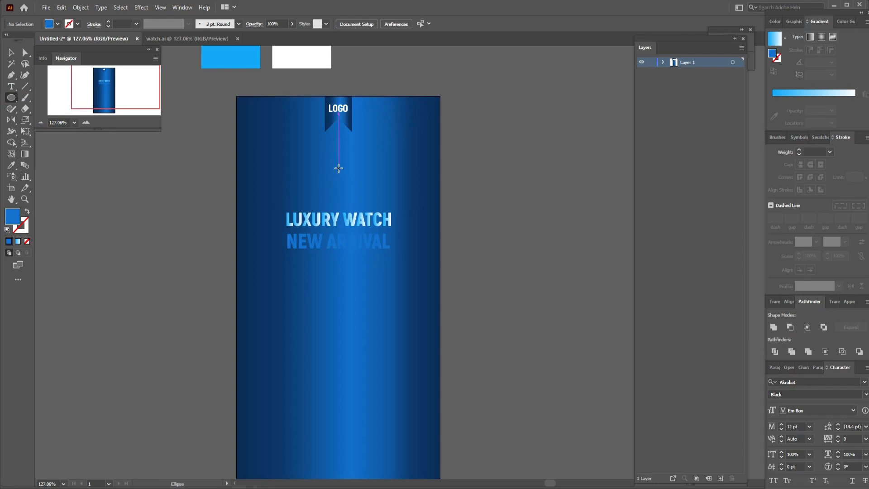
{"action": "left_click_drag", "start_coordinate": [339, 168], "coordinate": [348, 189]}
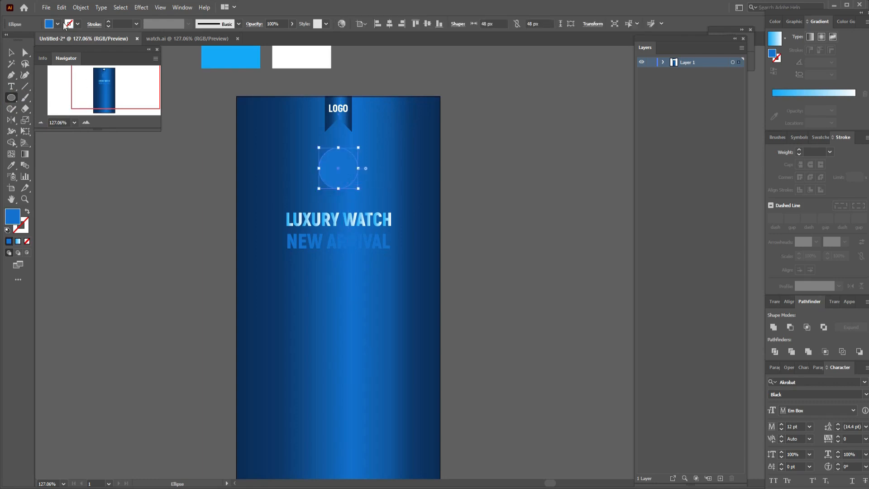
{"action": "left_click", "coordinate": [57, 24]}
{"action": "left_click", "coordinate": [31, 40]}
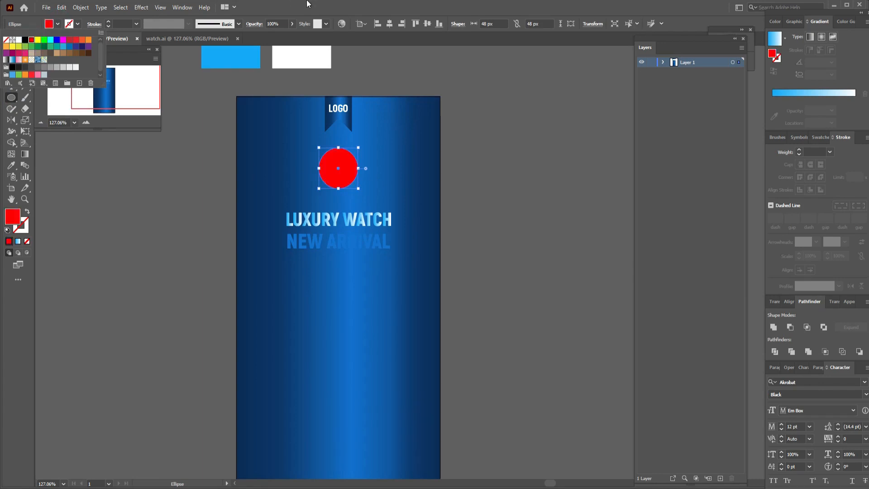
{"action": "left_click", "coordinate": [307, 5]}
Step: Add the point text "50%" in the empty area beside the banner
{"action": "left_click", "coordinate": [11, 87]}
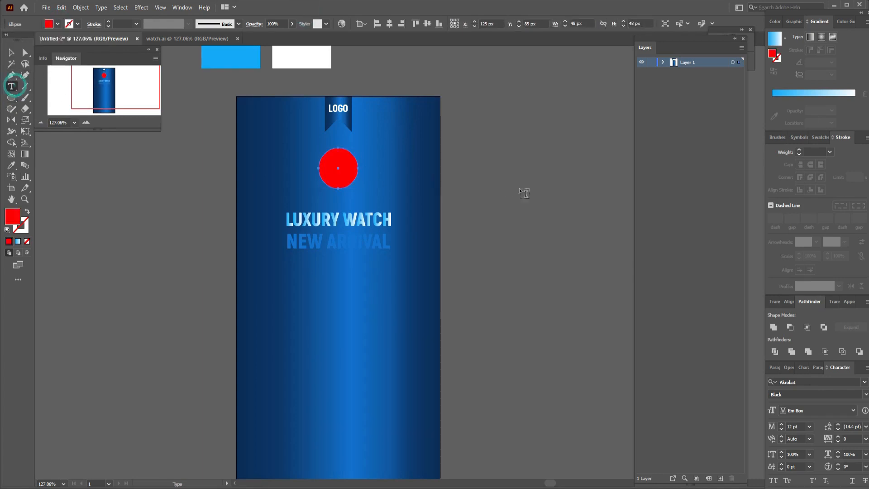
{"action": "left_click", "coordinate": [507, 190]}
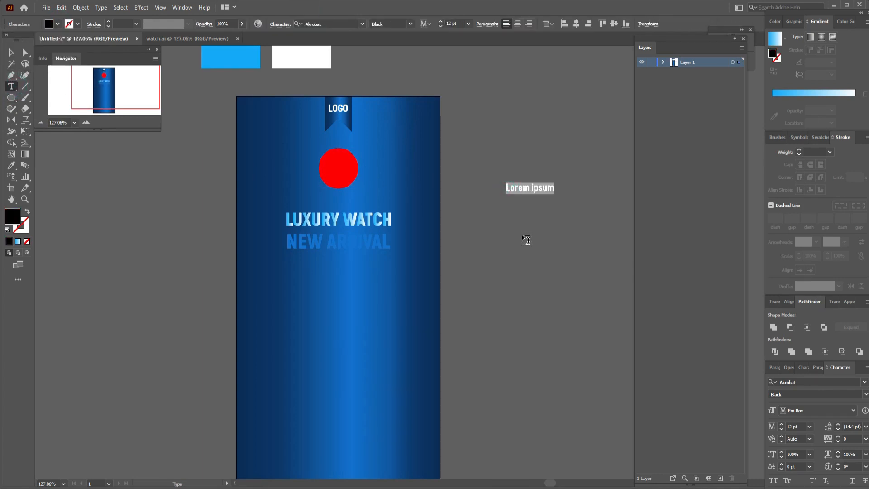
{"action": "type", "text": "50"}
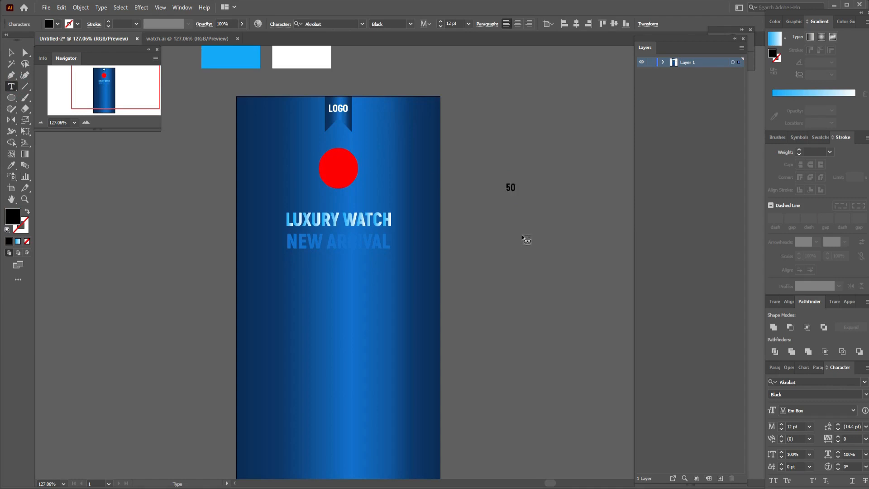
{"action": "type", "text": "%"}
{"action": "left_click", "coordinate": [11, 52]}
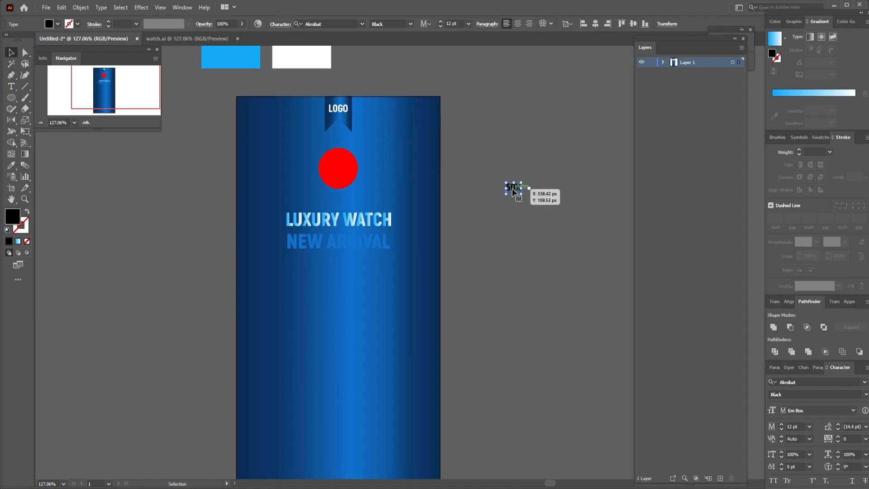
Step: Colour the 50% text with the white sample and place it in the upper half of the red circle
{"action": "key", "text": "i"}
{"action": "left_click", "coordinate": [301, 61]}
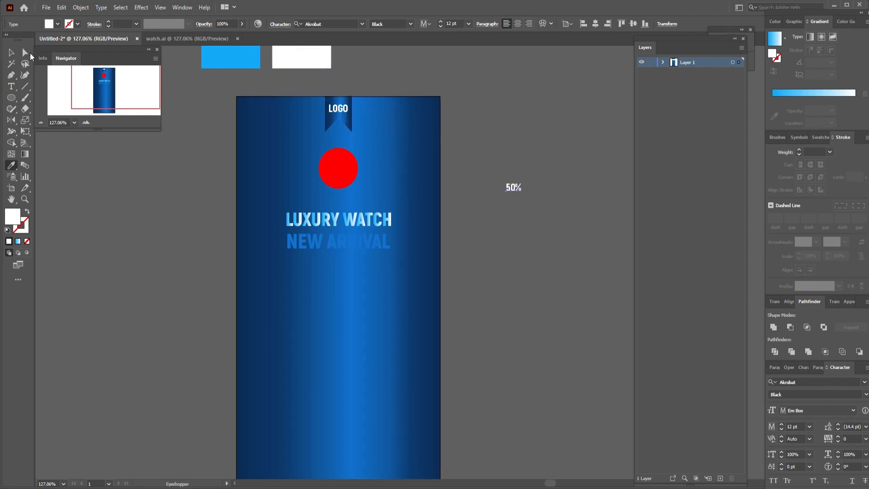
{"action": "left_click", "coordinate": [11, 53]}
{"action": "left_click_drag", "start_coordinate": [510, 189], "coordinate": [335, 165]}
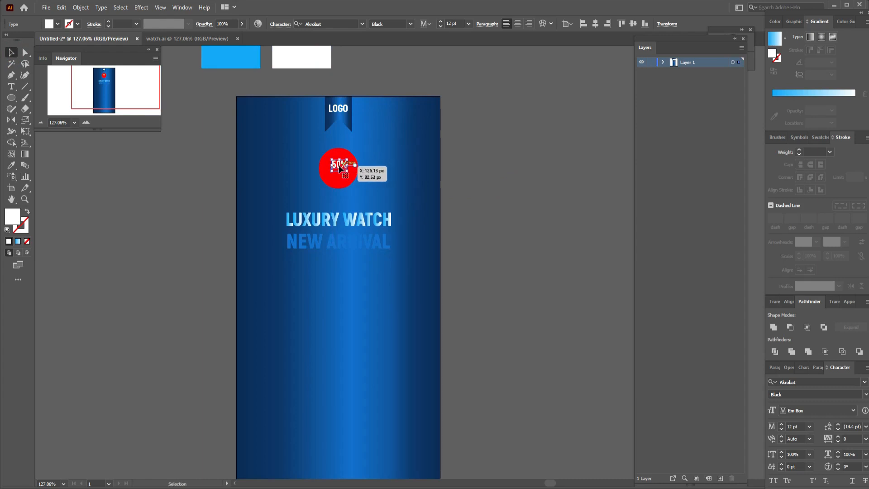
Step: Duplicate the 50% text directly below itself in the red circle and change the copy to "OFF"
{"action": "left_click_drag", "start_coordinate": [339, 168], "coordinate": [341, 180]}
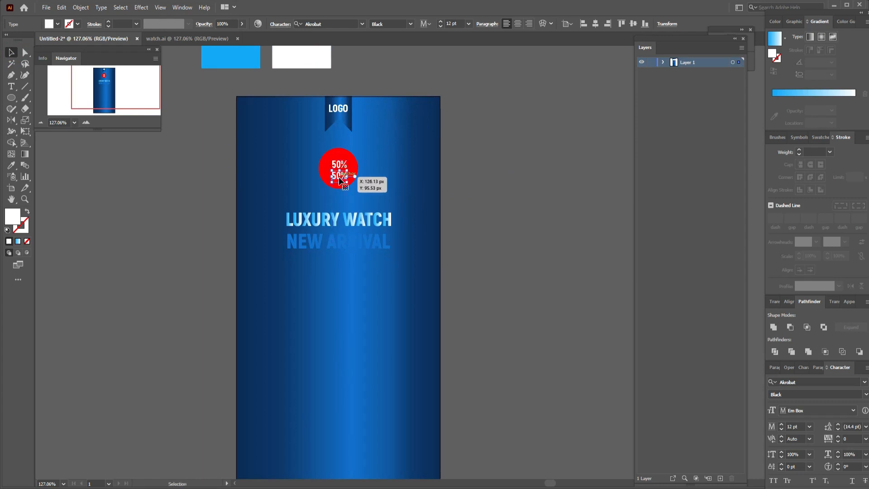
{"action": "key", "text": "y"}
{"action": "key", "text": "t"}
{"action": "left_click", "coordinate": [339, 178]}
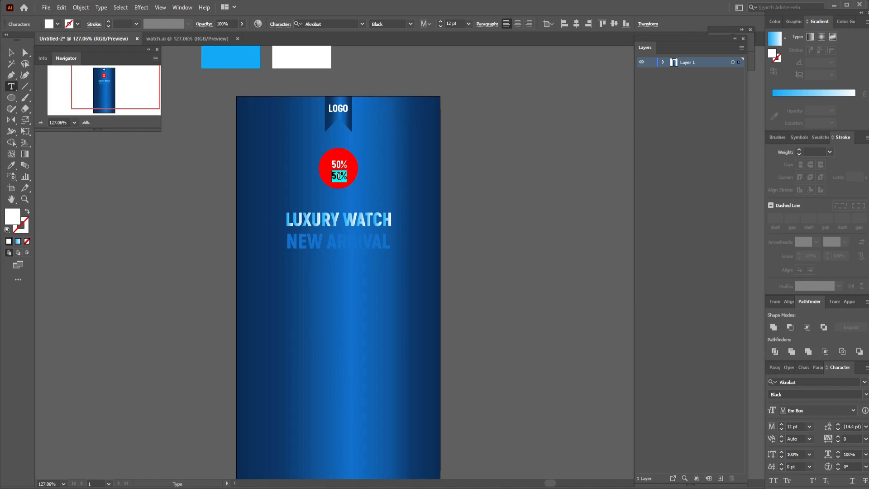
{"action": "type", "text": "0"}
{"action": "left_click", "coordinate": [12, 53]}
{"action": "left_click", "coordinate": [584, 196]}
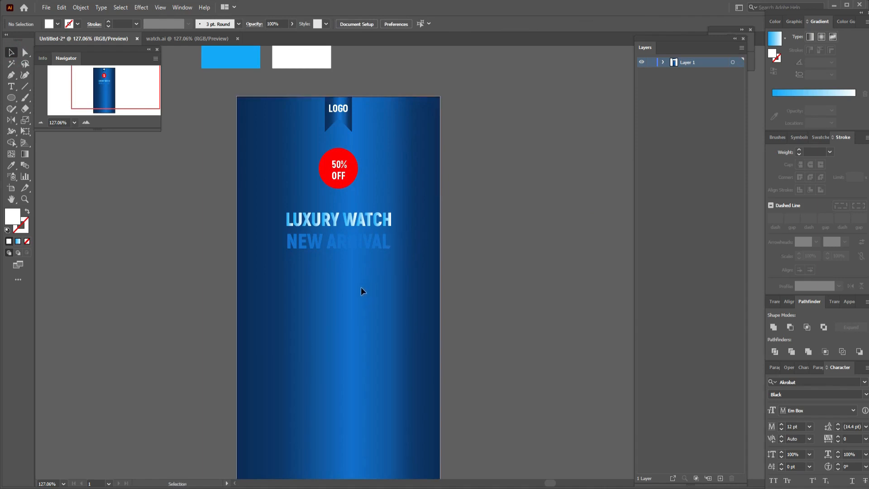
Step: Draw a rounded rectangle about 93 × 23 px beneath NEW ARRIVAL
{"action": "scroll", "coordinate": [361, 287], "scroll_direction": "down", "scroll_amount": 3}
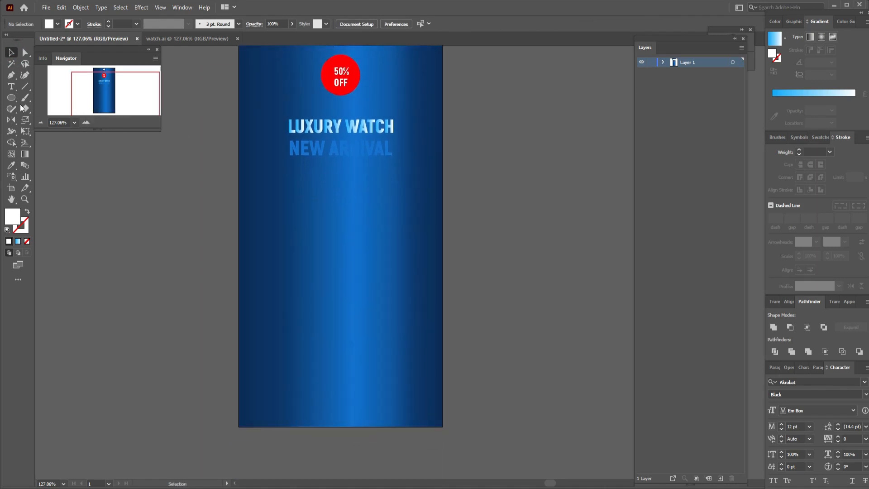
{"action": "left_click_drag", "start_coordinate": [12, 97], "coordinate": [50, 105]}
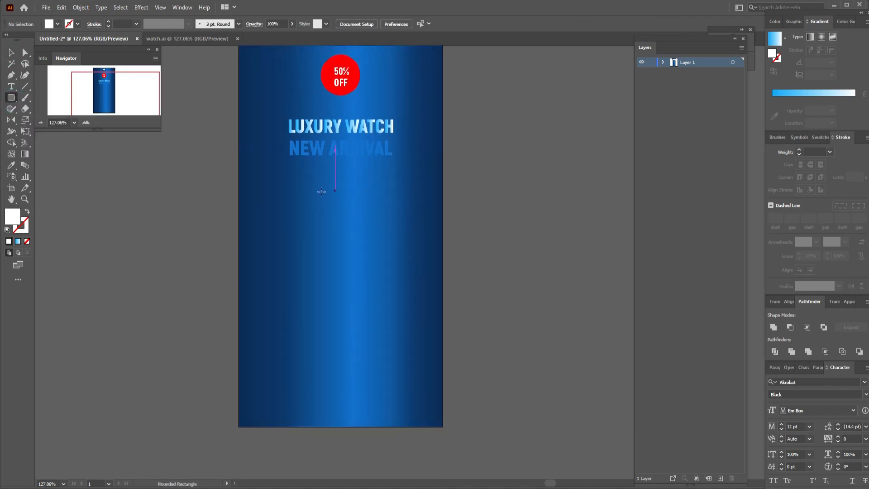
{"action": "left_click_drag", "start_coordinate": [310, 182], "coordinate": [385, 202]}
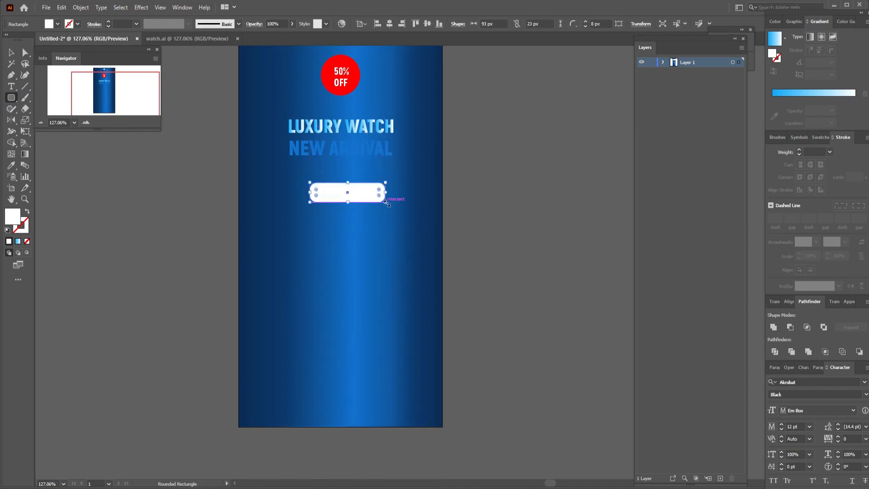
Step: Centre the rounded rectangle under the headings and fill it with the light blue to white gradient
{"action": "left_click_drag", "start_coordinate": [348, 238], "coordinate": [306, 283]}
{"action": "key", "text": "v"}
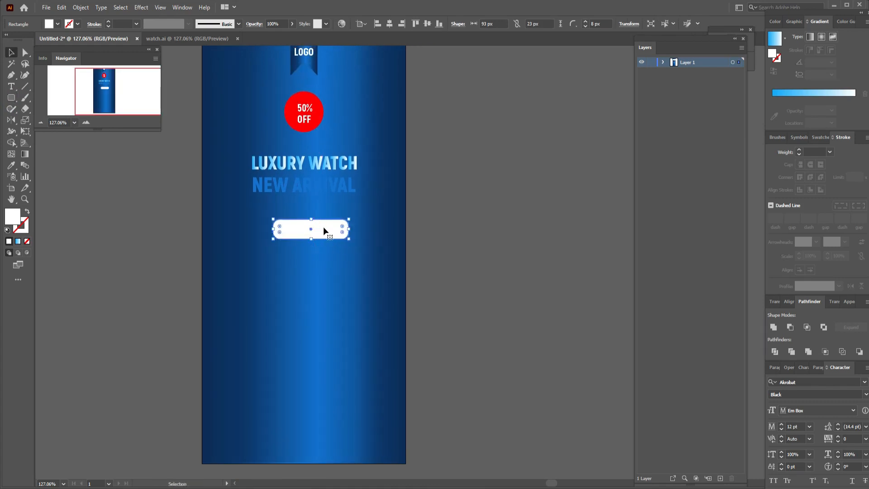
{"action": "left_click_drag", "start_coordinate": [323, 227], "coordinate": [317, 228]}
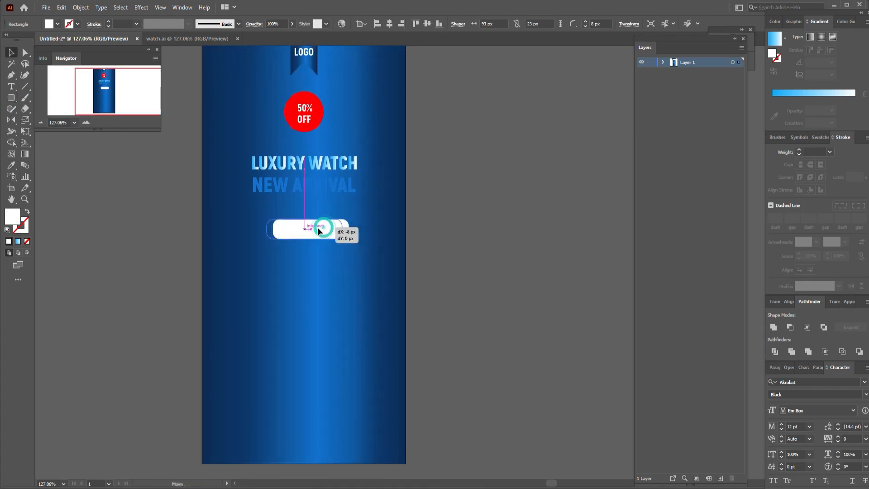
{"action": "left_click", "coordinate": [18, 242]}
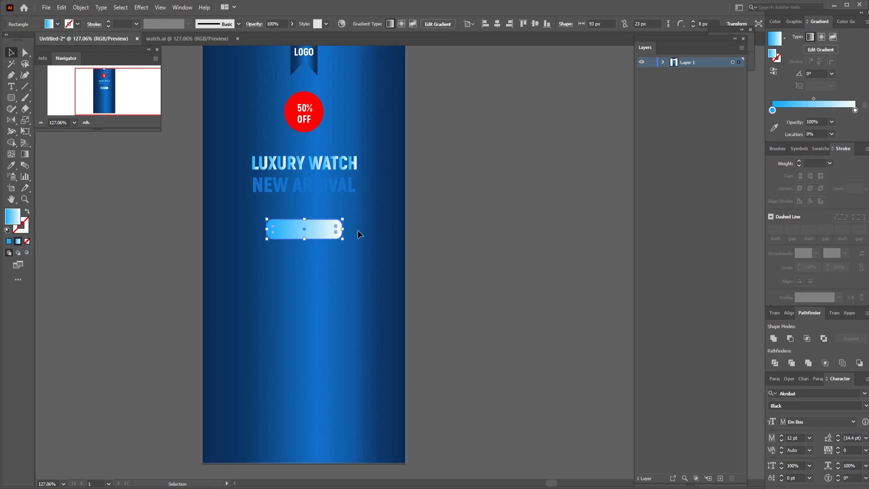
Step: Add the text "SHOP NOW" on the gradient button and position it vertically centred near the button's left end
{"action": "key", "text": "t"}
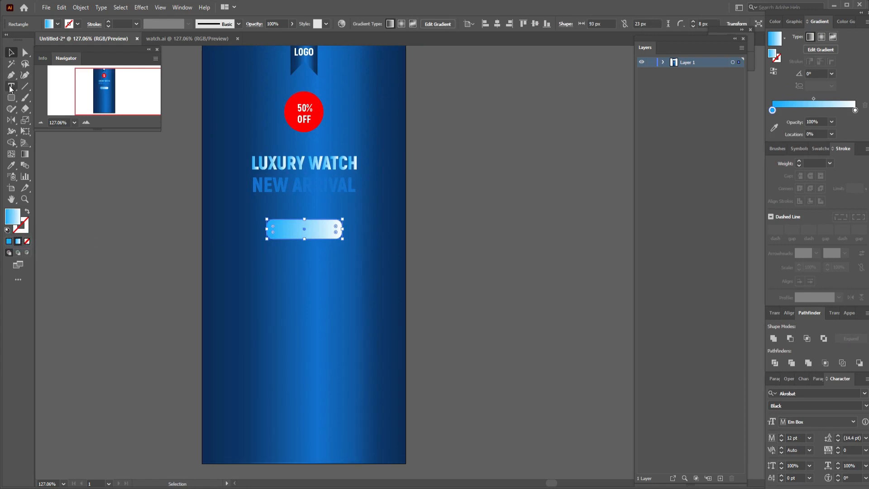
{"action": "left_click", "coordinate": [271, 227]}
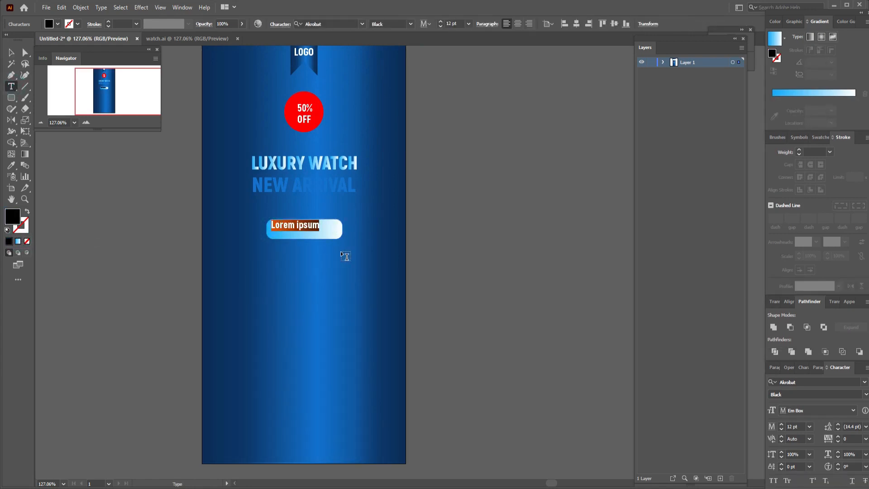
{"action": "type", "text": "SHOP "}
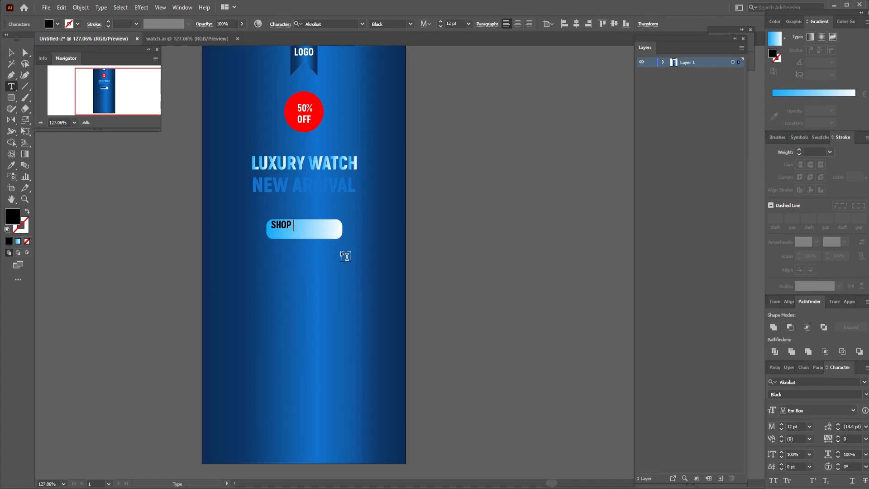
{"action": "type", "text": "NOW"}
{"action": "left_click", "coordinate": [11, 52]}
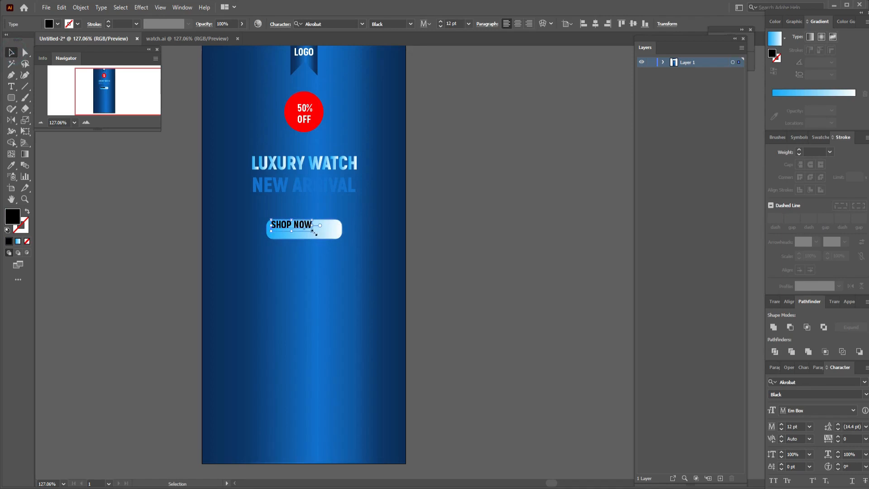
{"action": "left_click_drag", "start_coordinate": [308, 226], "coordinate": [306, 230]}
Step: Draw a black circle about 24 px in diameter at the right end of the SHOP NOW button and nudge it inside the edge
{"action": "left_click_drag", "start_coordinate": [11, 98], "coordinate": [45, 120]}
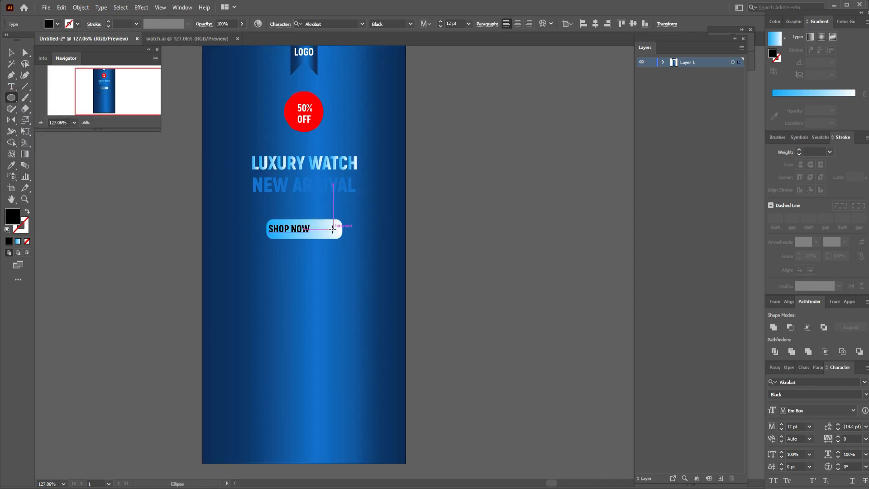
{"action": "left_click_drag", "start_coordinate": [333, 229], "coordinate": [340, 239]}
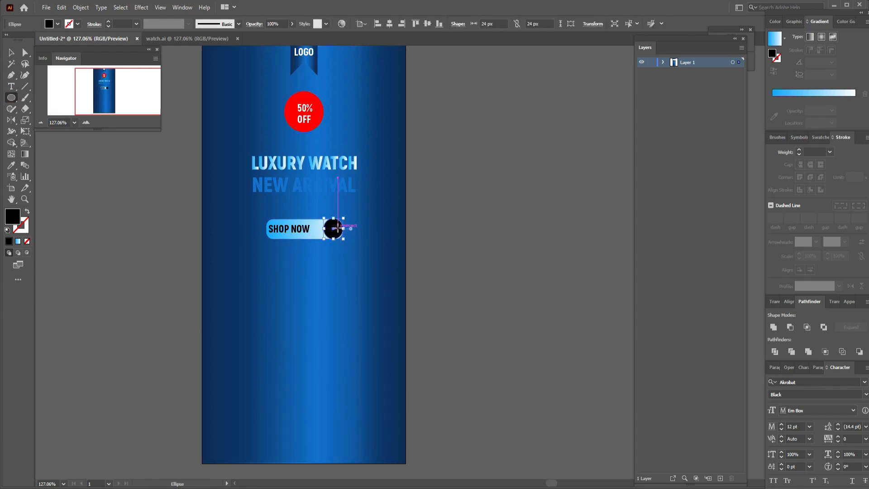
{"action": "key", "text": "v"}
{"action": "left_click_drag", "start_coordinate": [335, 231], "coordinate": [334, 232]}
{"action": "key", "text": "Up"}
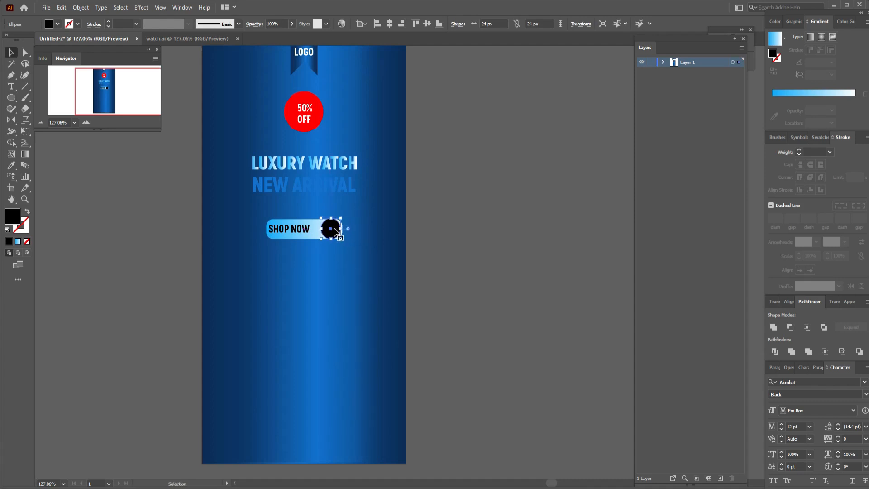
Step: Shrink the black circle on the SHOP NOW button to about 22 px and fill it with the light blue to white gradient
{"action": "key", "text": "ctrl+plus"}
{"action": "key", "text": "ctrl+plus"}
{"action": "key", "text": "ctrl+plus"}
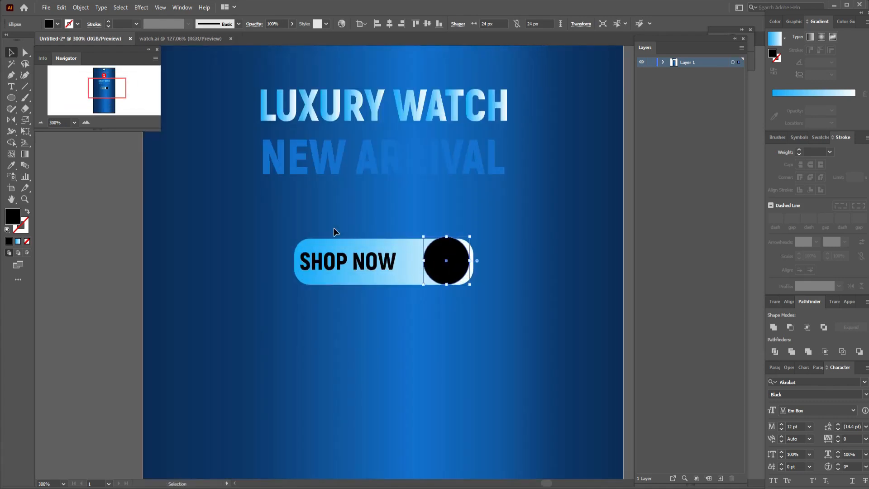
{"action": "key", "text": "space"}
{"action": "left_click_drag", "start_coordinate": [538, 322], "coordinate": [485, 339]}
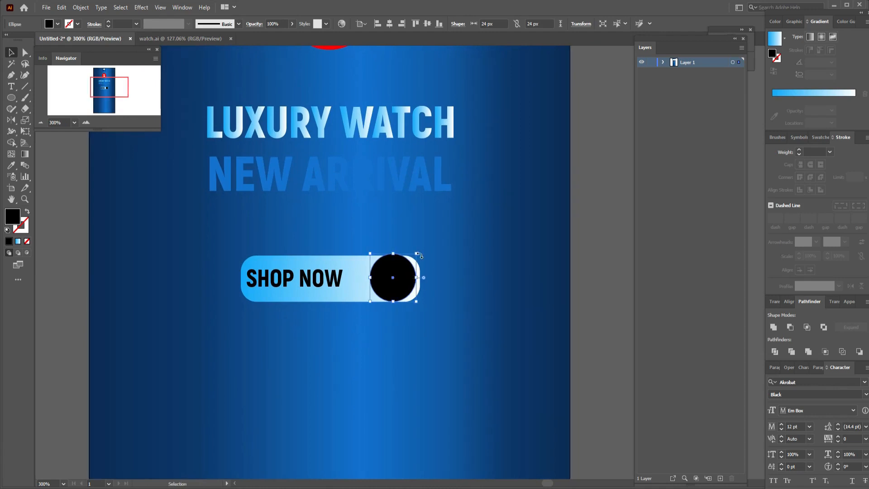
{"action": "left_click_drag", "start_coordinate": [418, 253], "coordinate": [416, 257]}
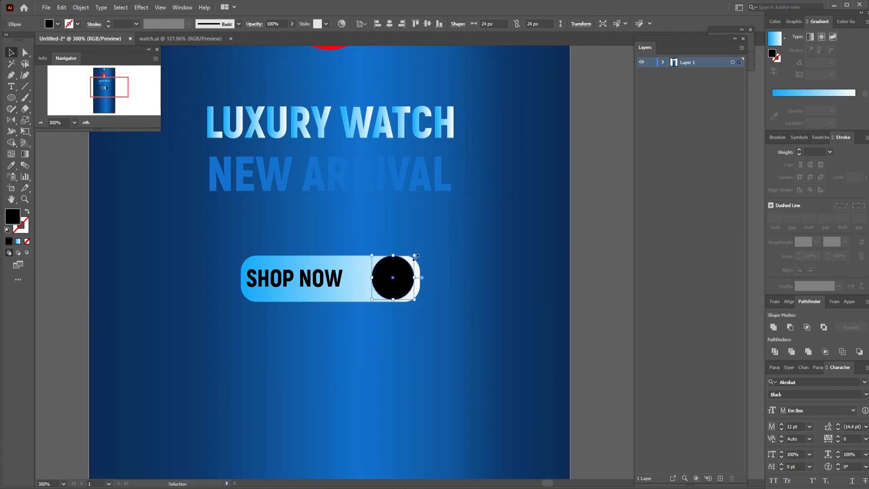
{"action": "left_click", "coordinate": [18, 240]}
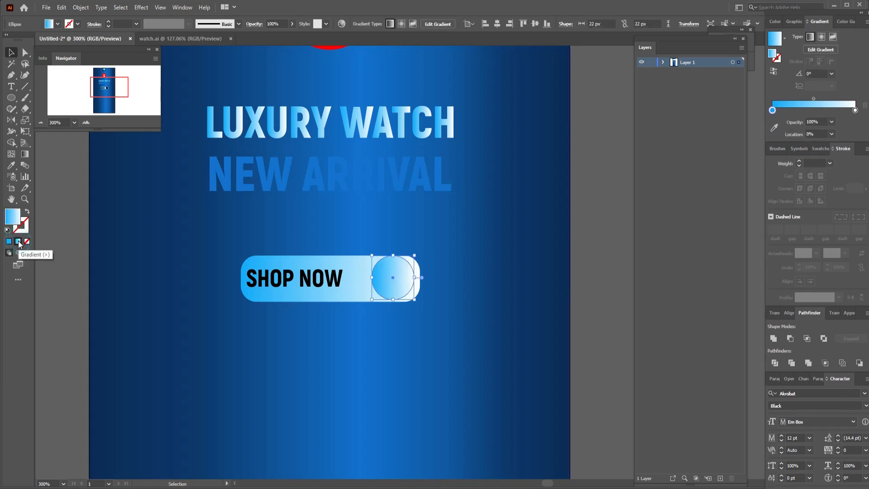
{"action": "left_click", "coordinate": [626, 275]}
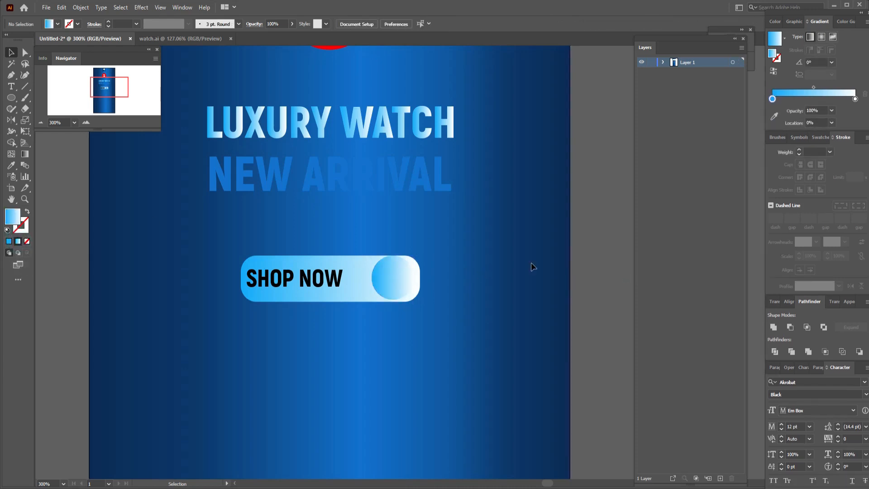
Step: Make a smaller copy of the gradient circle, about 18 px, beside the button and turn its gradient vertical with white at the top
{"action": "left_click", "coordinate": [390, 273]}
{"action": "left_click_drag", "start_coordinate": [390, 273], "coordinate": [466, 260]}
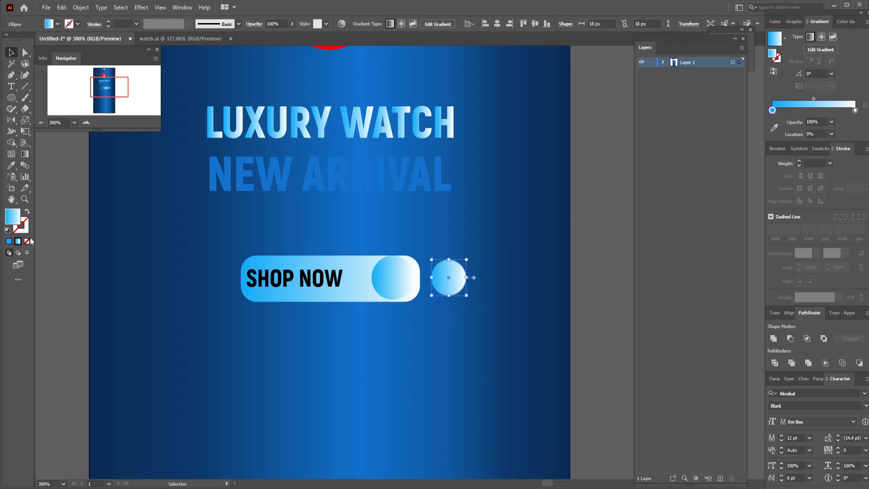
{"action": "left_click", "coordinate": [25, 154]}
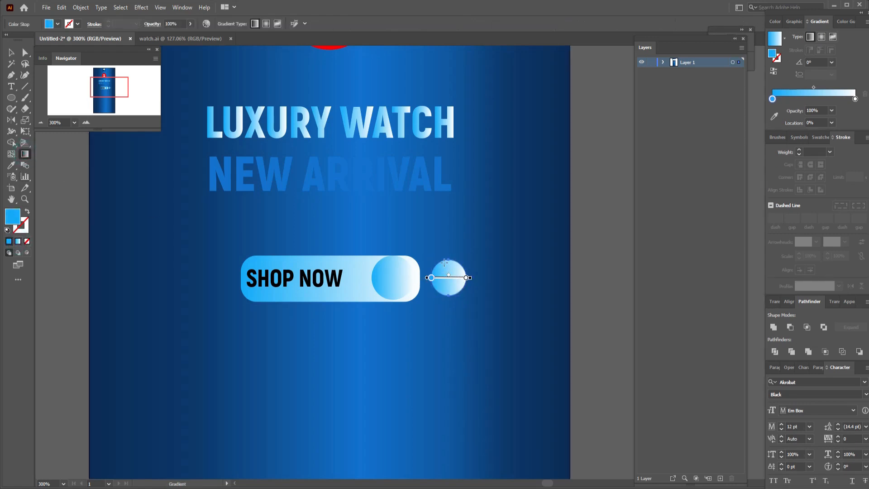
{"action": "mouse_move", "coordinate": [440, 262]}
{"action": "left_mouse_down"}
{"action": "mouse_move", "coordinate": [455, 290]}
{"action": "mouse_move", "coordinate": [447, 261]}
{"action": "left_mouse_up"}
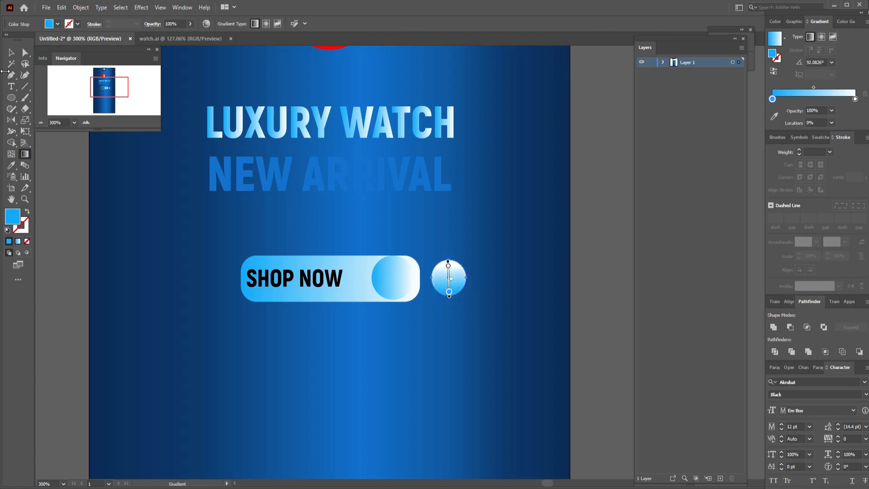
{"action": "left_click", "coordinate": [11, 52]}
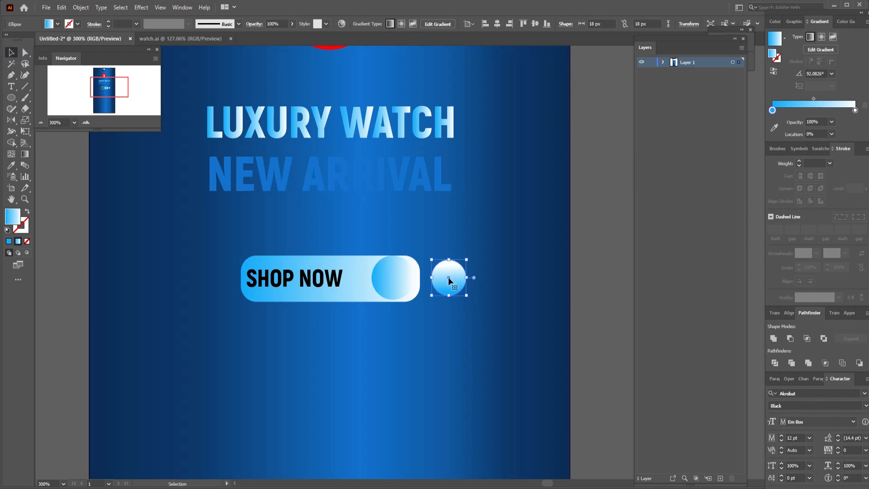
Step: Copy the 18 px circle onto the larger one, centre the two horizontally on each other, and delete the spare circle beside the button
{"action": "left_click_drag", "start_coordinate": [449, 280], "coordinate": [396, 278]}
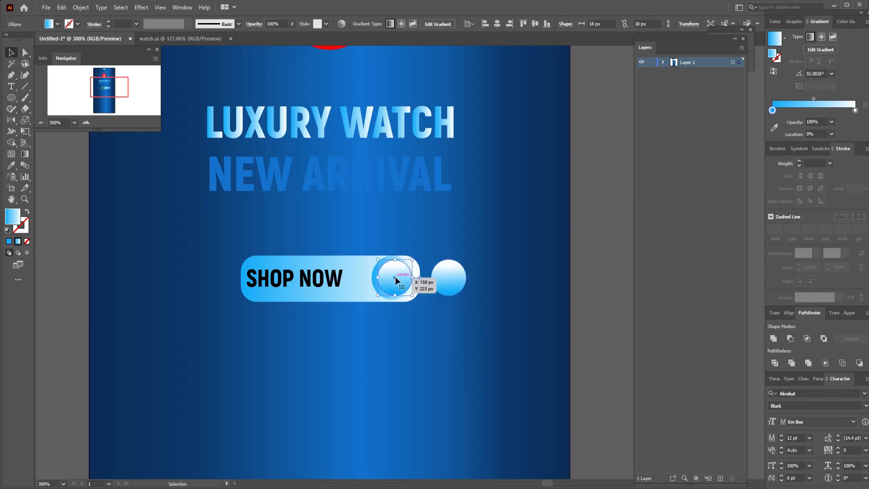
{"action": "left_click", "coordinate": [373, 283], "text": "shift"}
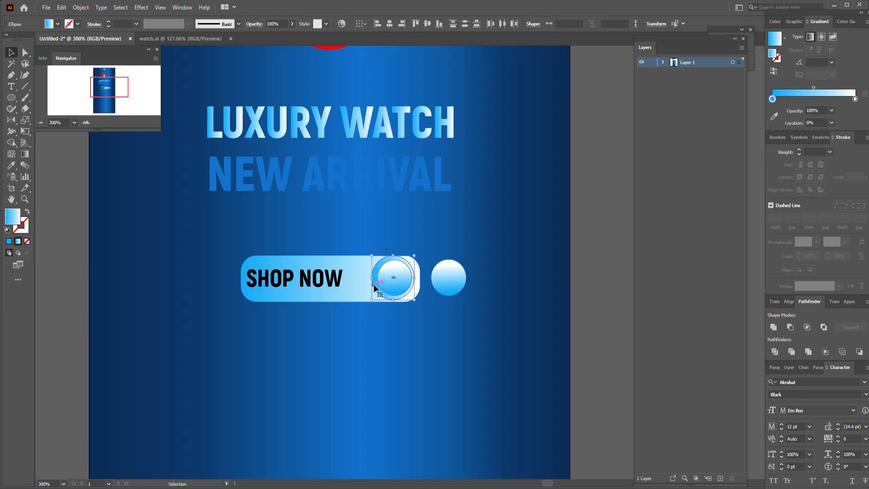
{"action": "left_click", "coordinate": [389, 24]}
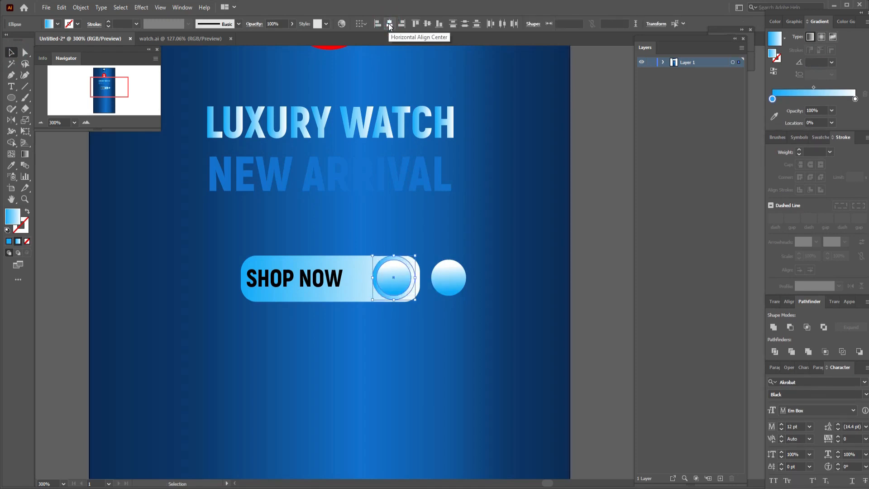
{"action": "left_click", "coordinate": [474, 270]}
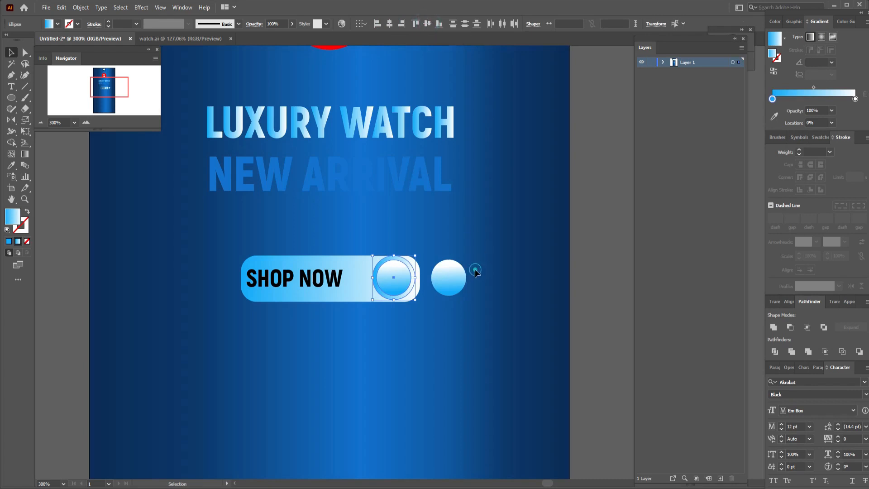
{"action": "left_click", "coordinate": [447, 281]}
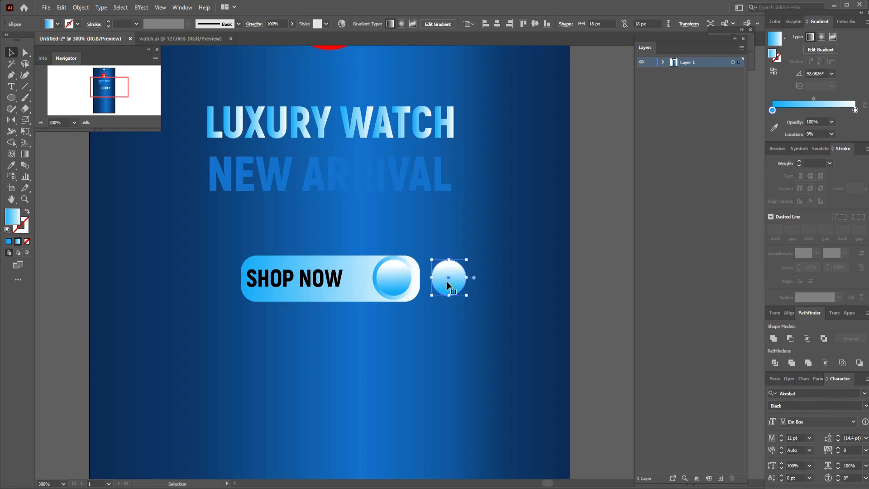
{"action": "key", "text": "Delete"}
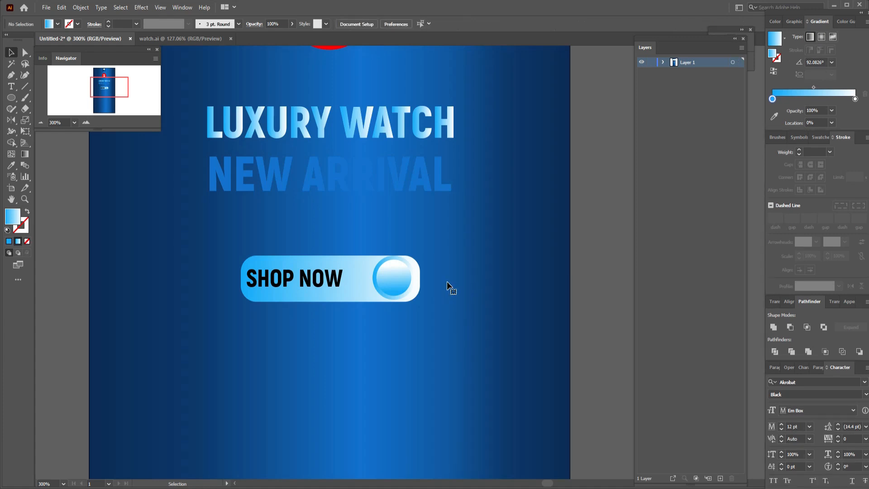
Step: Draw a horizontal line about 10 px long inside the button's inner circle with a 0.5 pt dark blue stroke
{"action": "left_click", "coordinate": [25, 86]}
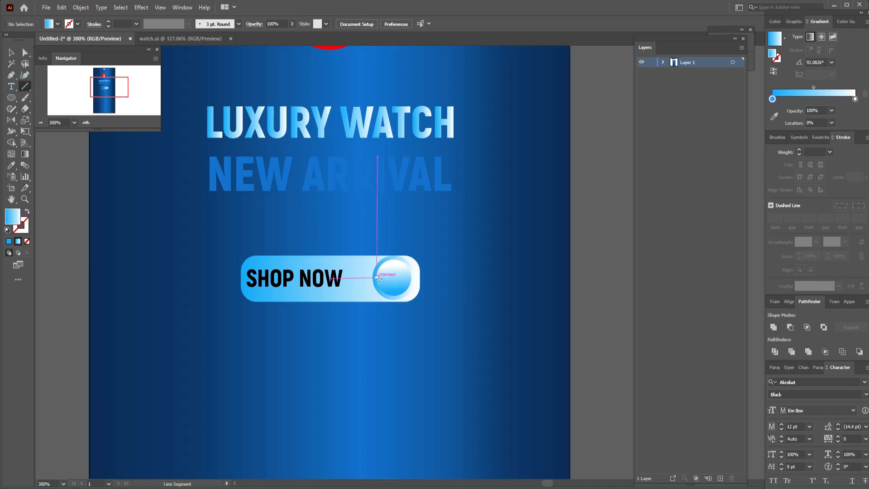
{"action": "left_click_drag", "start_coordinate": [382, 277], "coordinate": [402, 278]}
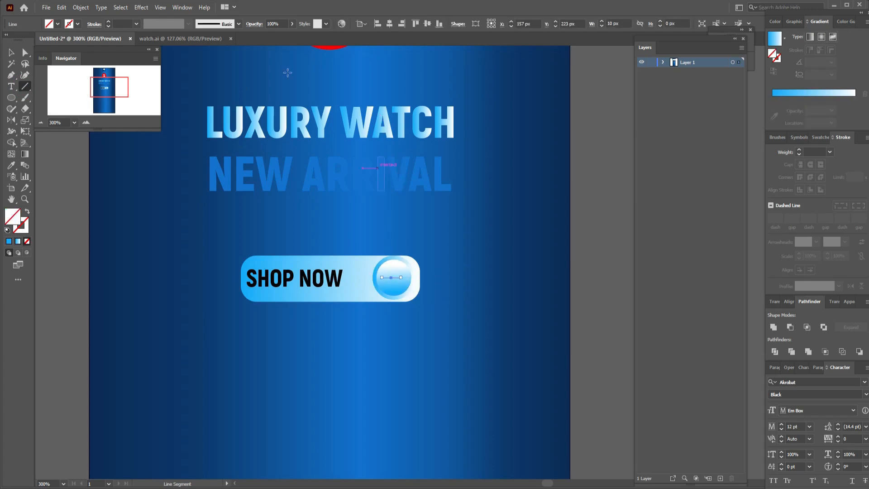
{"action": "left_click", "coordinate": [109, 22]}
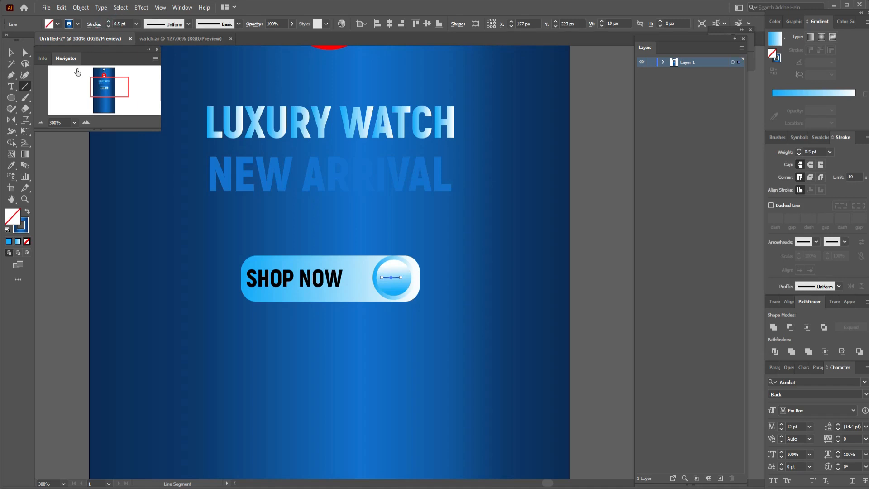
Step: Add an arrowhead to the right-hand end of the short line inside the button's circle
{"action": "left_click", "coordinate": [845, 242]}
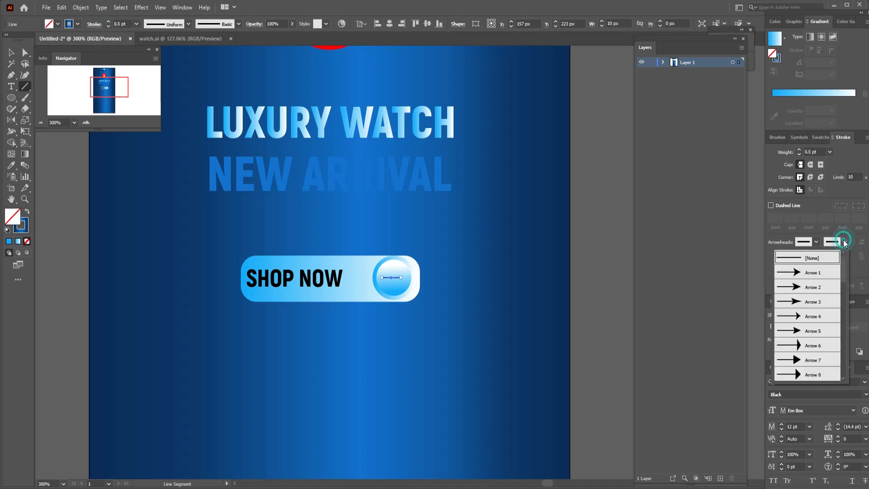
{"action": "left_click", "coordinate": [792, 351]}
{"action": "left_click", "coordinate": [812, 270]}
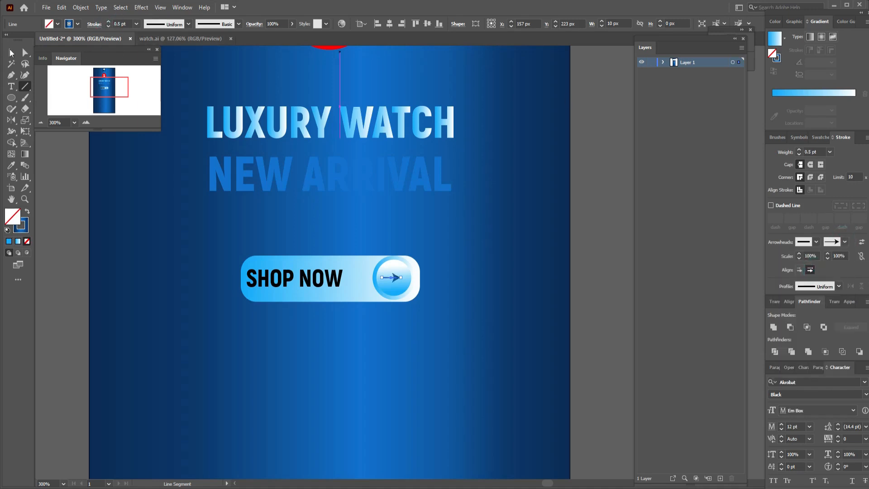
{"action": "left_click", "coordinate": [11, 52]}
{"action": "left_click", "coordinate": [586, 236]}
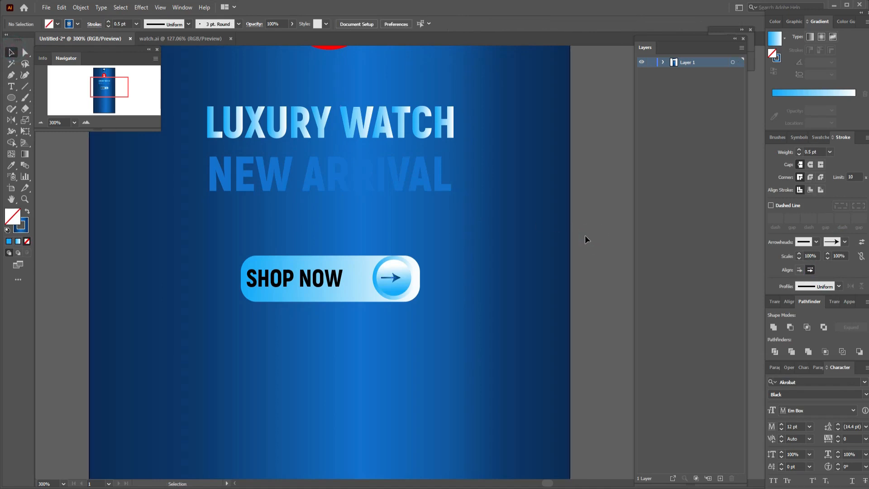
Step: Place the Watch-Png.png image into the banner document
{"action": "scroll", "coordinate": [484, 272], "scroll_direction": "down", "scroll_amount": 3}
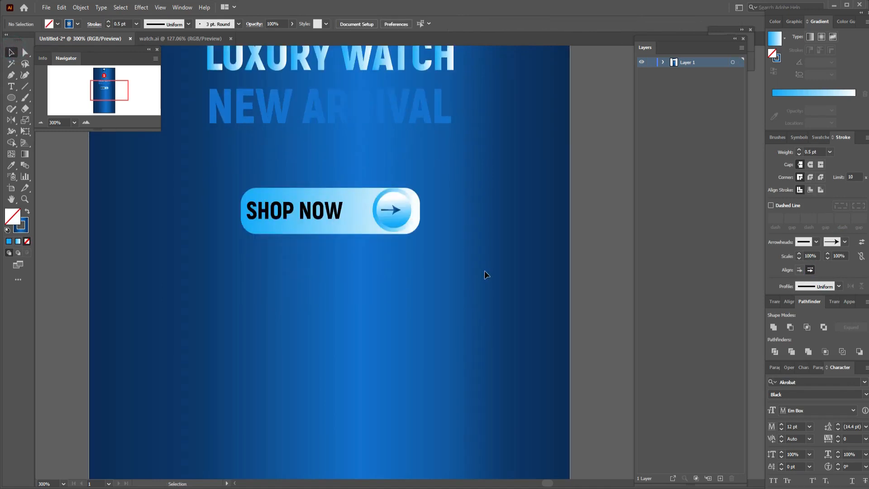
{"action": "key", "text": "ctrl+1"}
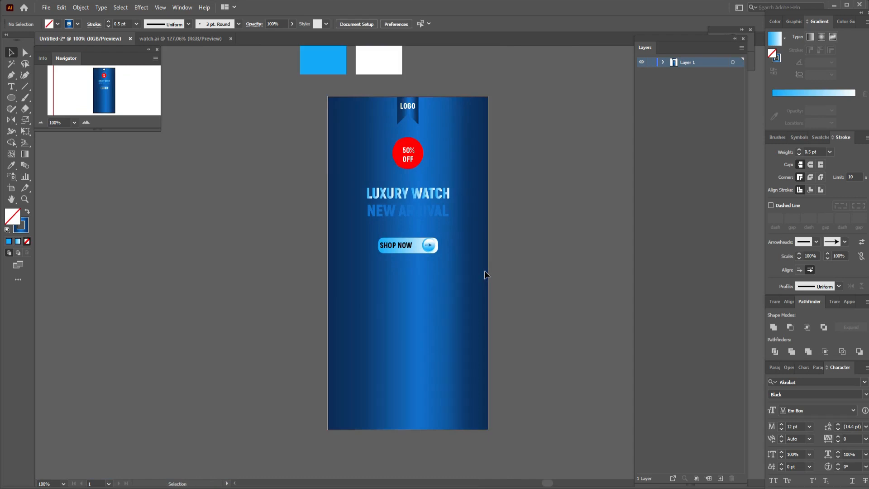
{"action": "left_click_drag", "start_coordinate": [446, 297], "coordinate": [382, 219]}
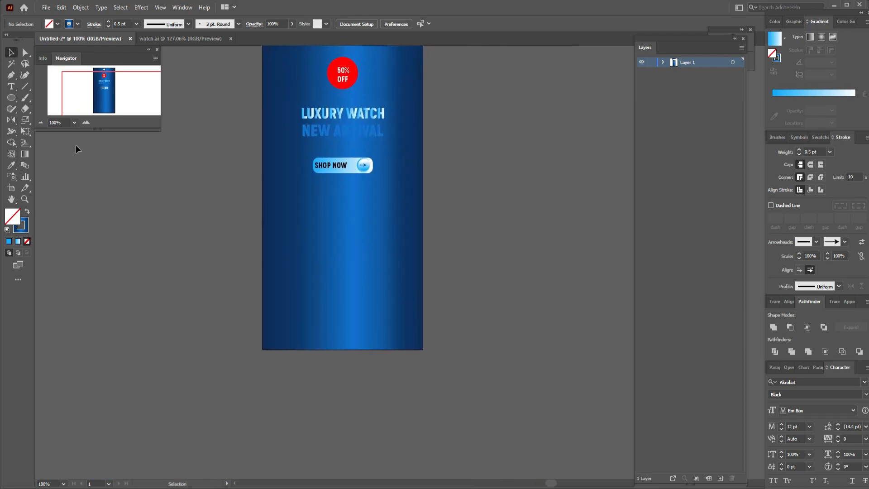
{"action": "left_click_drag", "start_coordinate": [74, 145], "coordinate": [346, 261]}
{"action": "key", "text": "ctrl+0"}
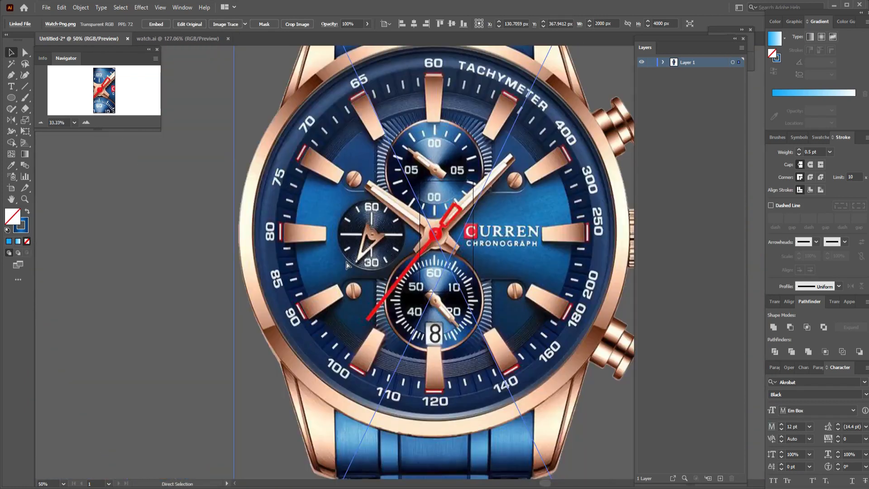
{"action": "key", "text": "ctrl+minus"}
{"action": "key", "text": "v"}
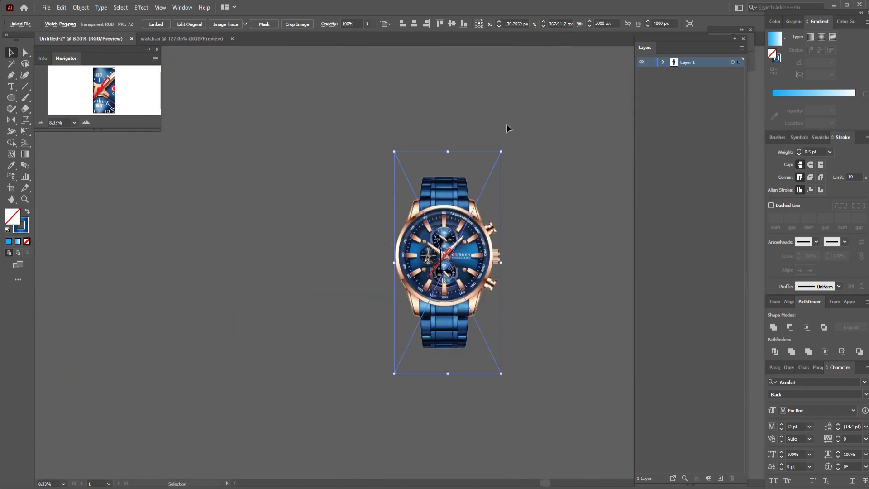
Step: Scale the watch image proportionally about its centre to about 133 × 266 px so it fits beneath the SHOP NOW button
{"action": "left_click_drag", "start_coordinate": [503, 152], "coordinate": [457, 257]}
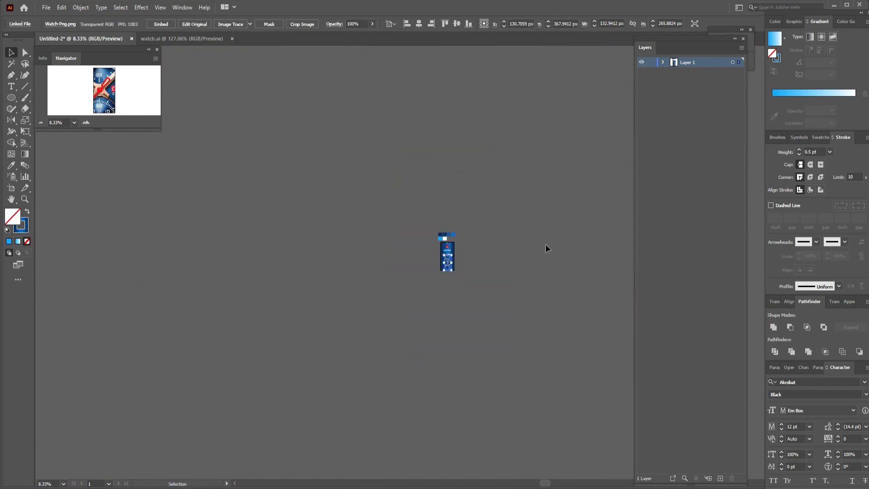
{"action": "key", "text": "a"}
{"action": "key", "text": "ctrl+0"}
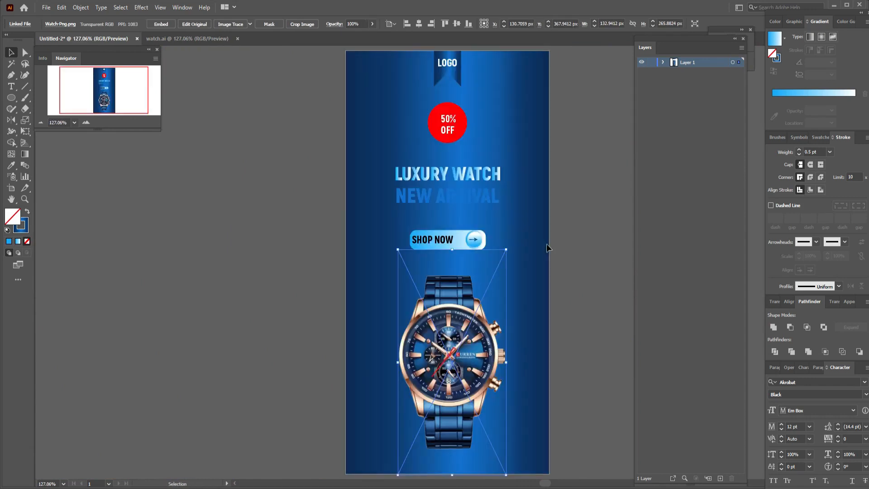
{"action": "left_click_drag", "start_coordinate": [577, 269], "coordinate": [500, 181]}
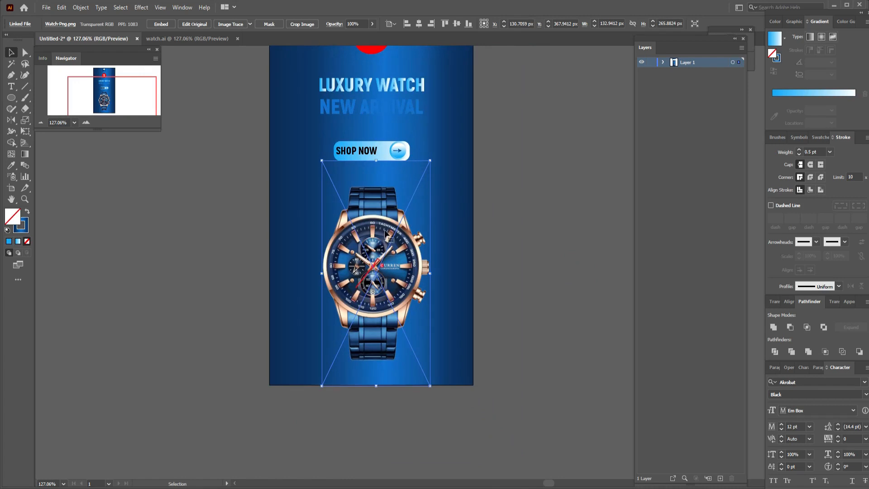
{"action": "scroll", "coordinate": [534, 196], "scroll_direction": "up", "scroll_amount": 3}
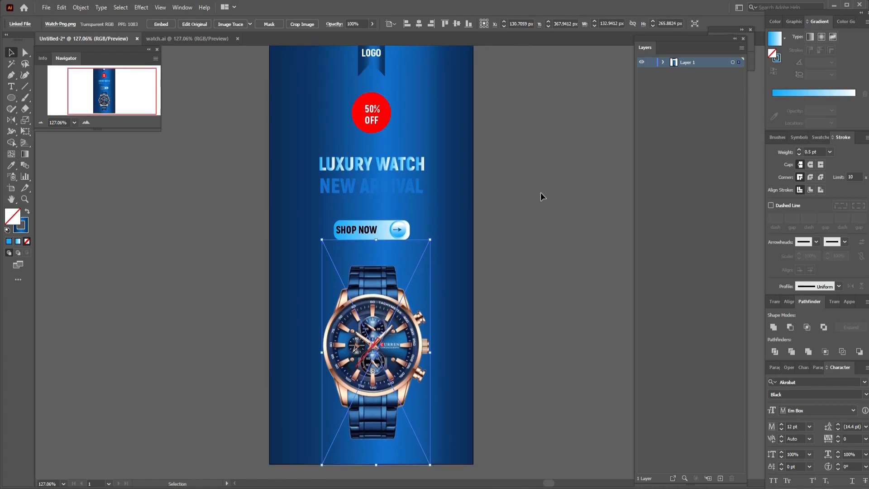
Step: Group all parts of the SHOP NOW button and nudge the group up towards the NEW ARRIVAL heading
{"action": "left_click", "coordinate": [423, 218]}
{"action": "left_click_drag", "start_coordinate": [329, 238], "coordinate": [378, 232]}
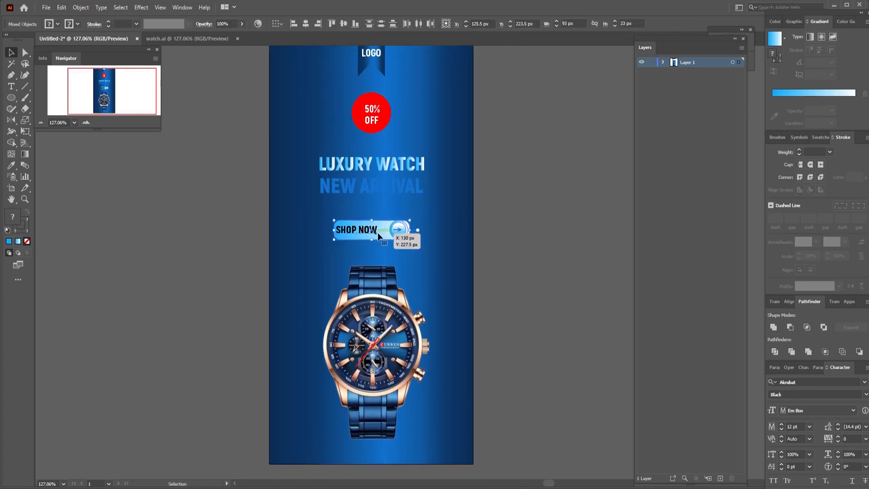
{"action": "right_click", "coordinate": [378, 232]}
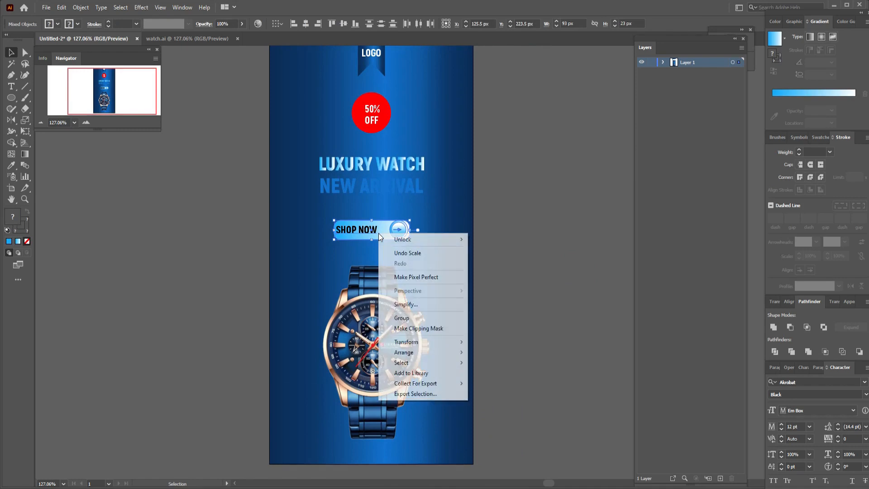
{"action": "left_click", "coordinate": [415, 317]}
{"action": "key", "text": "Up"}
{"action": "key", "text": "Up"}
{"action": "key", "text": "Up"}
{"action": "key", "text": "Up"}
{"action": "key", "text": "Up"}
{"action": "key", "text": "Up"}
{"action": "key", "text": "Up"}
{"action": "key", "text": "Up"}
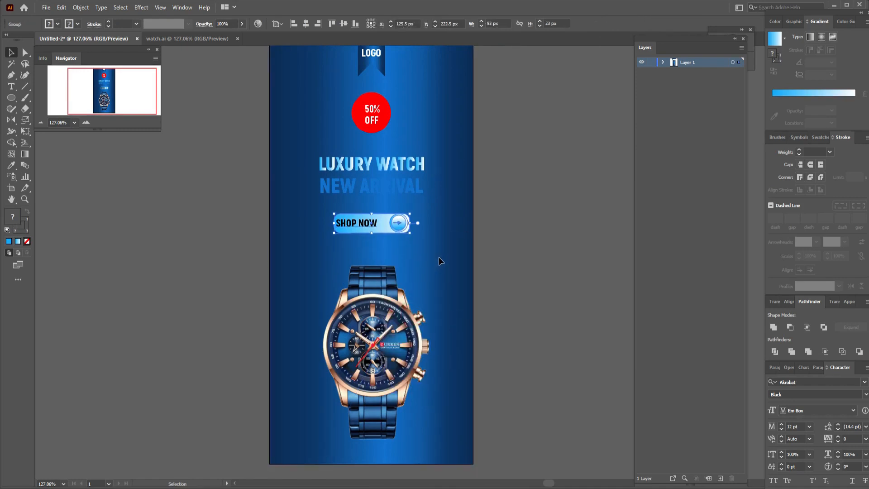
Step: Move the watch image up about 28 px, and shift the headings with the SHOP NOW button up closer to the 50% OFF badge
{"action": "left_click_drag", "start_coordinate": [376, 302], "coordinate": [372, 285]}
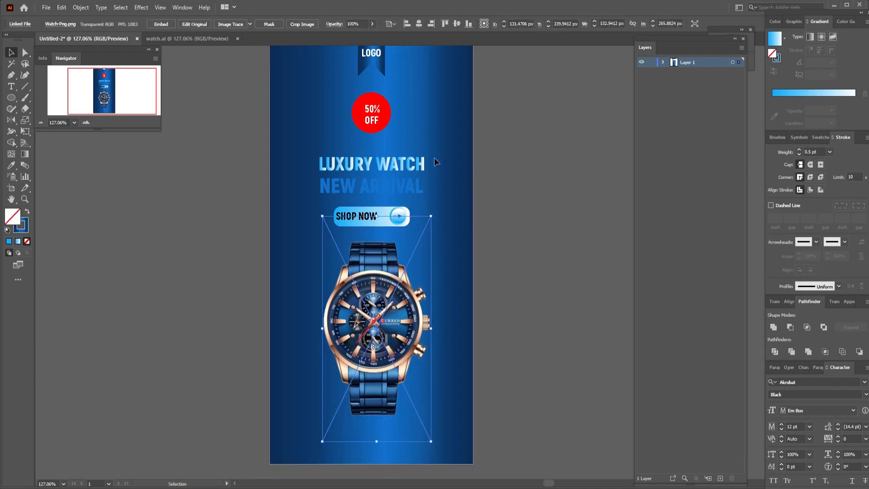
{"action": "left_click_drag", "start_coordinate": [390, 210], "coordinate": [387, 199]}
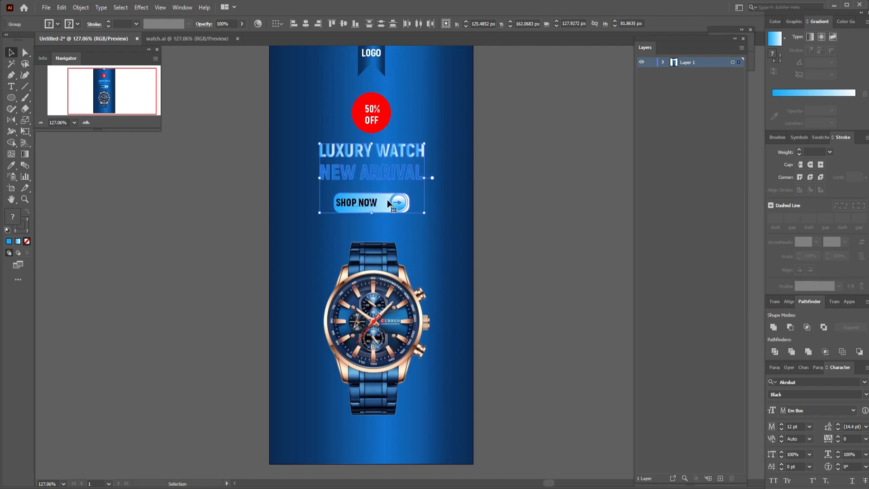
Step: Move the watch image up so it sits just beneath the SHOP NOW button
{"action": "left_click_drag", "start_coordinate": [379, 294], "coordinate": [377, 275]}
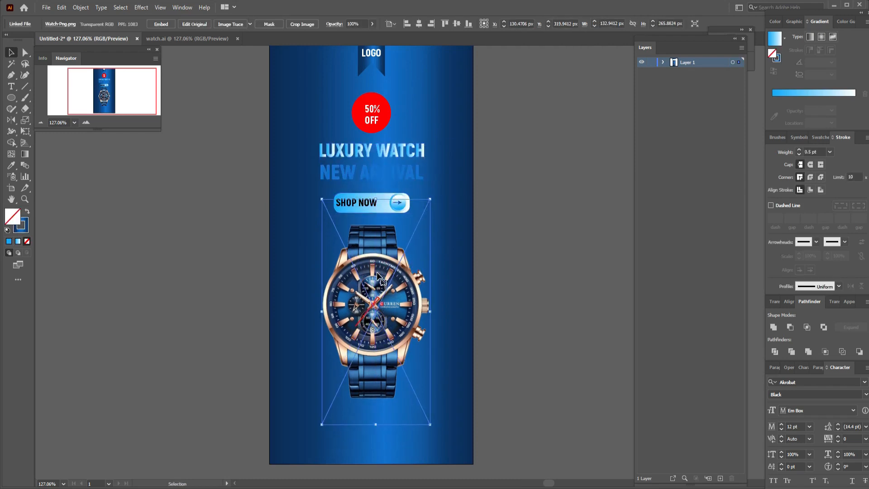
{"action": "scroll", "coordinate": [506, 271], "scroll_direction": "down", "scroll_amount": 3}
{"action": "left_click", "coordinate": [508, 271]}
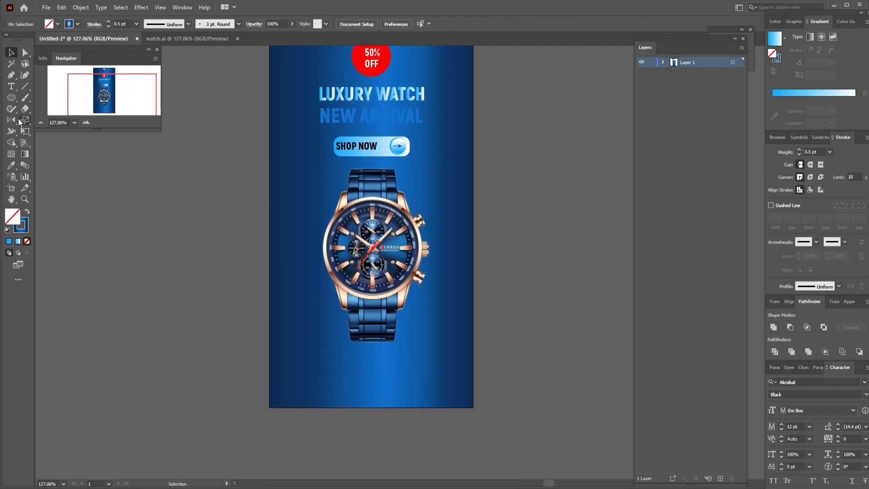
Step: Draw a 111 × 32 px rectangle directly beneath the watch as a pedestal step and give it the banner's blue gradient
{"action": "left_click", "coordinate": [11, 97]}
{"action": "left_click", "coordinate": [30, 99]}
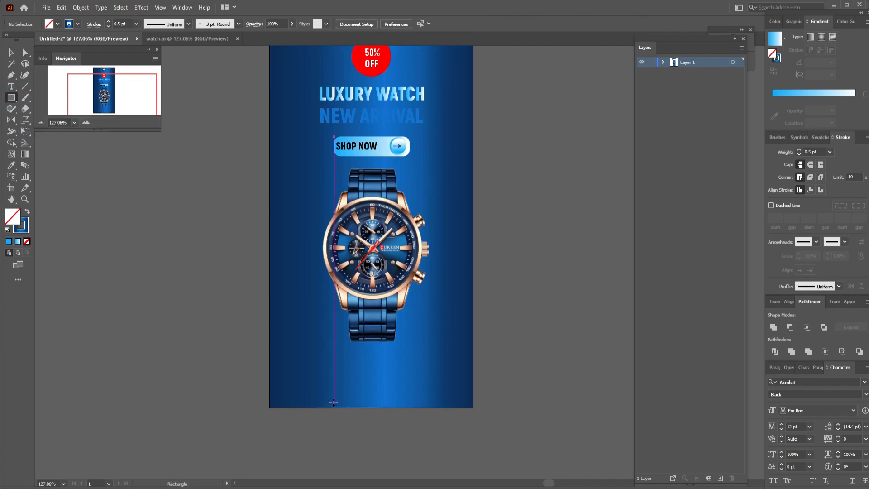
{"action": "left_click_drag", "start_coordinate": [324, 340], "coordinate": [416, 369]}
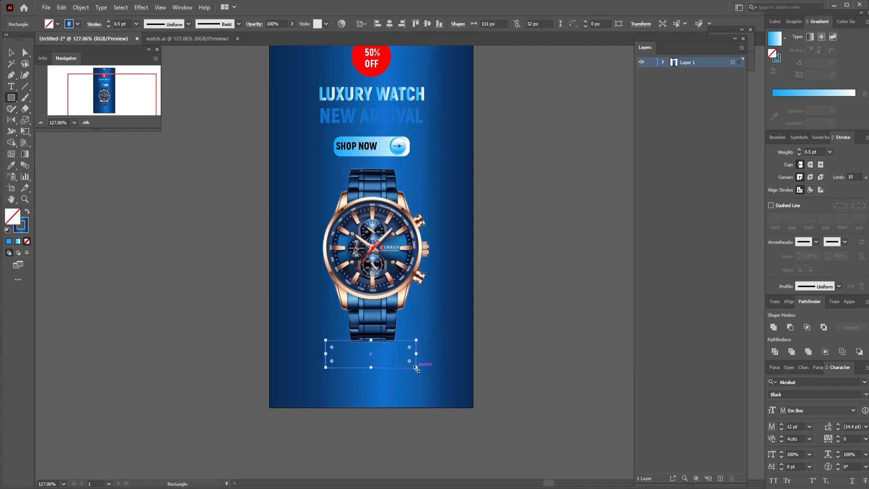
{"action": "key", "text": "i"}
{"action": "left_click", "coordinate": [440, 304]}
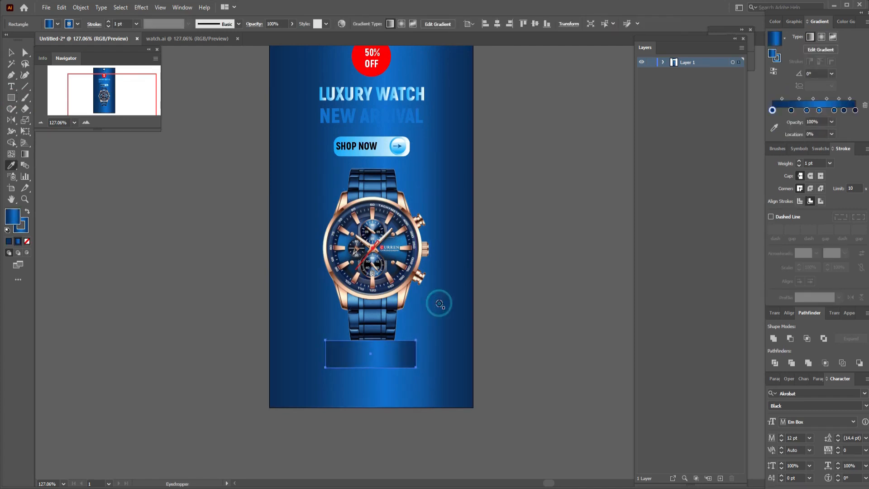
{"action": "left_click", "coordinate": [12, 53]}
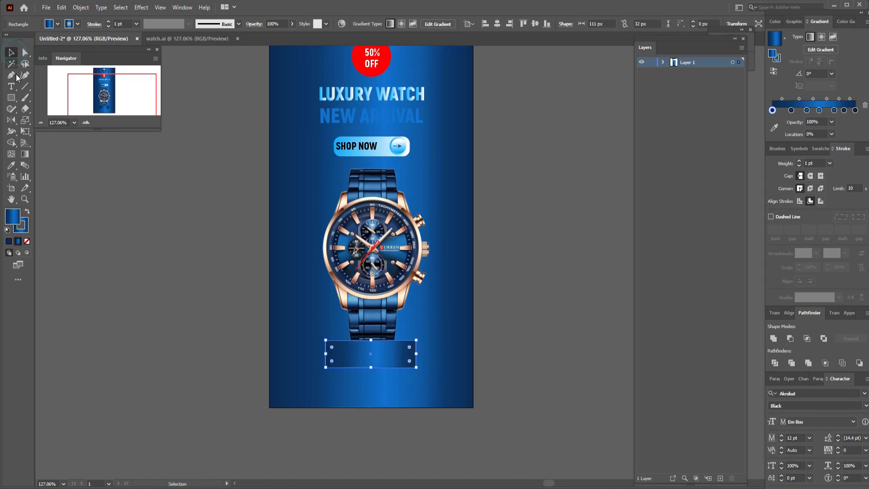
Step: Add two wider gradient pedestal steps below the first, about 160 × 29 px and about 214 px wide, the lowest overlapping the banner's bottom edge
{"action": "left_click", "coordinate": [12, 99]}
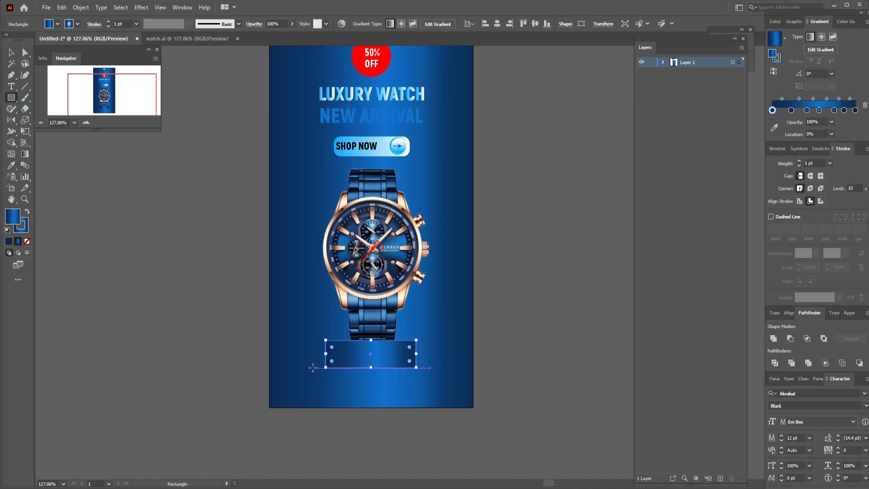
{"action": "left_click_drag", "start_coordinate": [304, 367], "coordinate": [434, 392]}
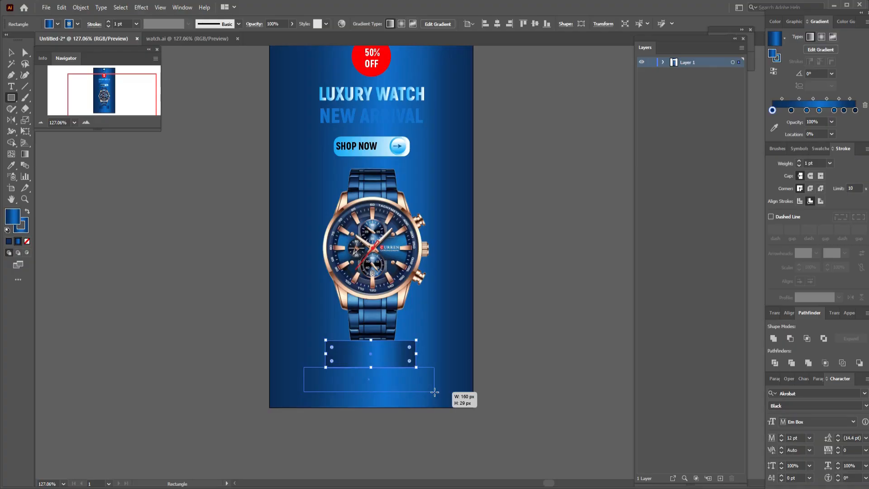
{"action": "left_click_drag", "start_coordinate": [434, 391], "coordinate": [435, 392]}
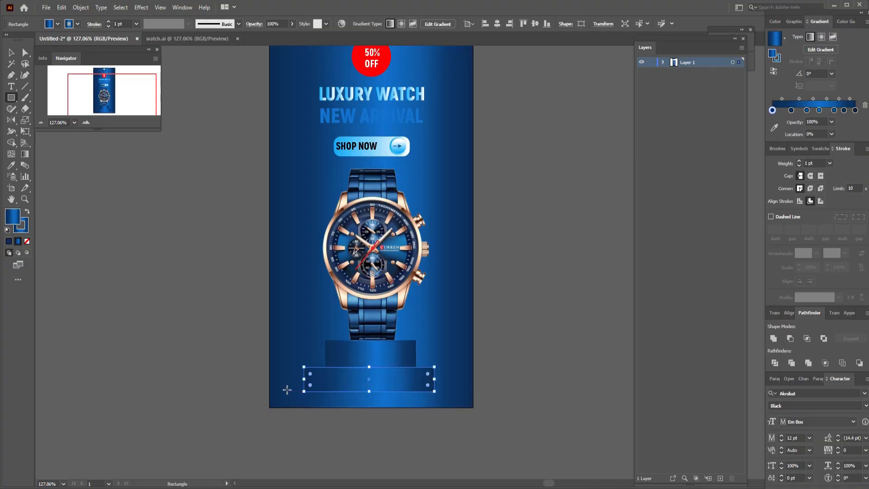
{"action": "left_click_drag", "start_coordinate": [279, 389], "coordinate": [454, 419]}
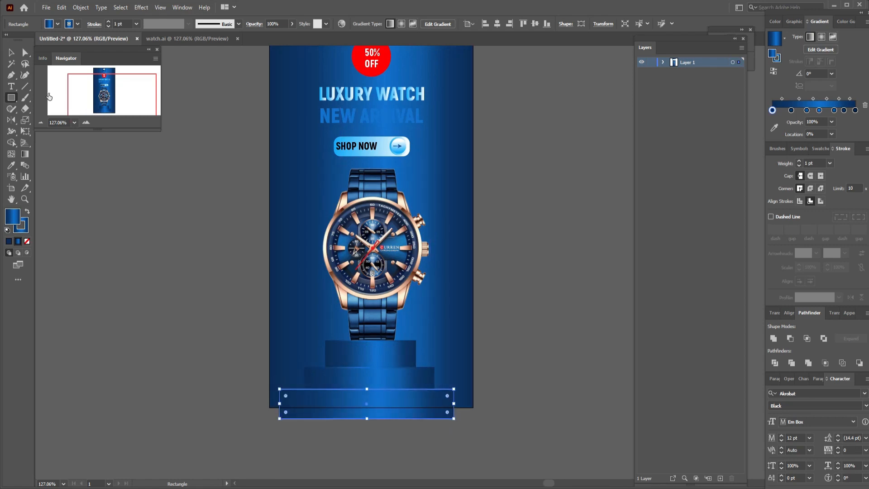
{"action": "left_click", "coordinate": [12, 53]}
{"action": "left_click", "coordinate": [513, 341]}
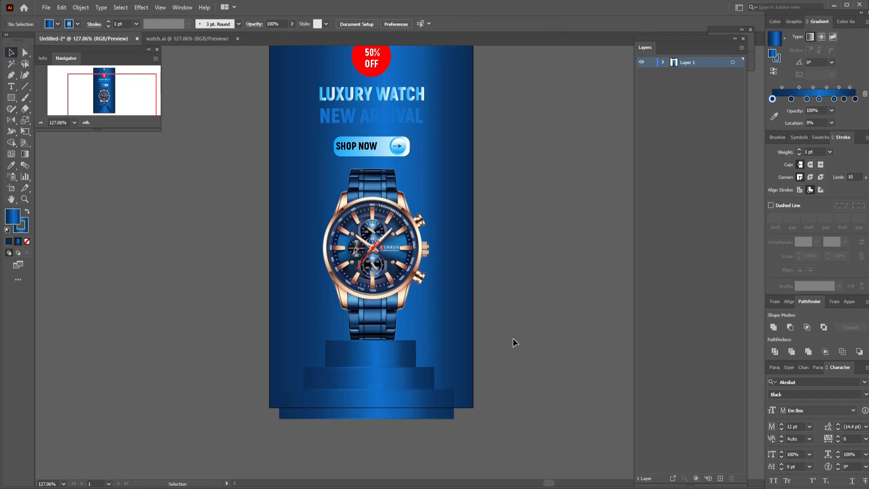
Step: Align the watch image and the pedestal steps horizontally on a common centre line
{"action": "left_click", "coordinate": [424, 416]}
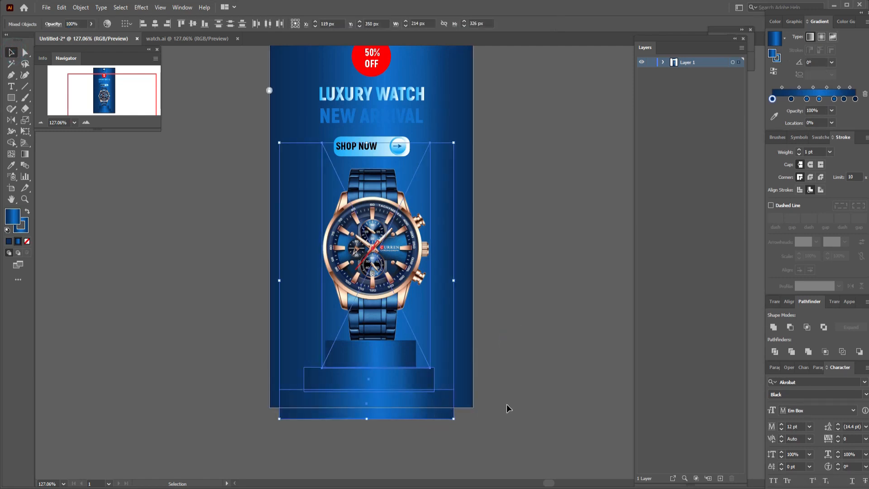
{"action": "left_click", "coordinate": [154, 24]}
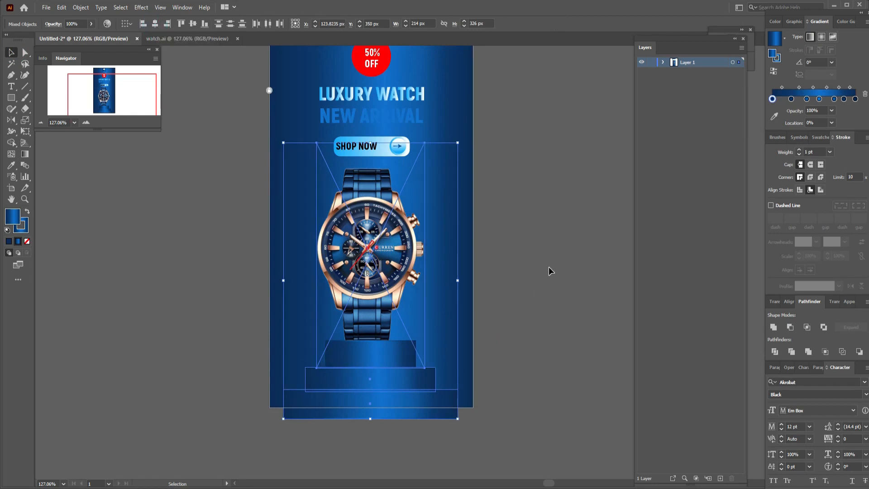
{"action": "scroll", "coordinate": [548, 267], "scroll_direction": "down", "scroll_amount": 2}
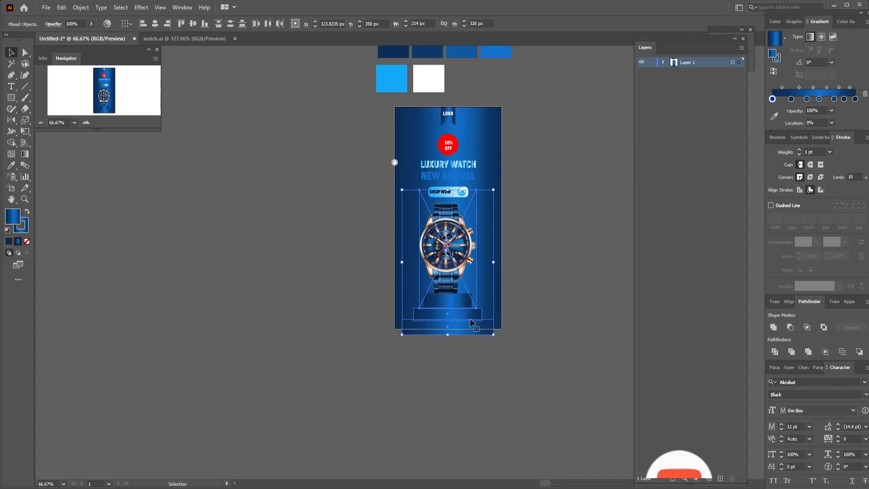
{"action": "left_click_drag", "start_coordinate": [509, 272], "coordinate": [401, 308]}
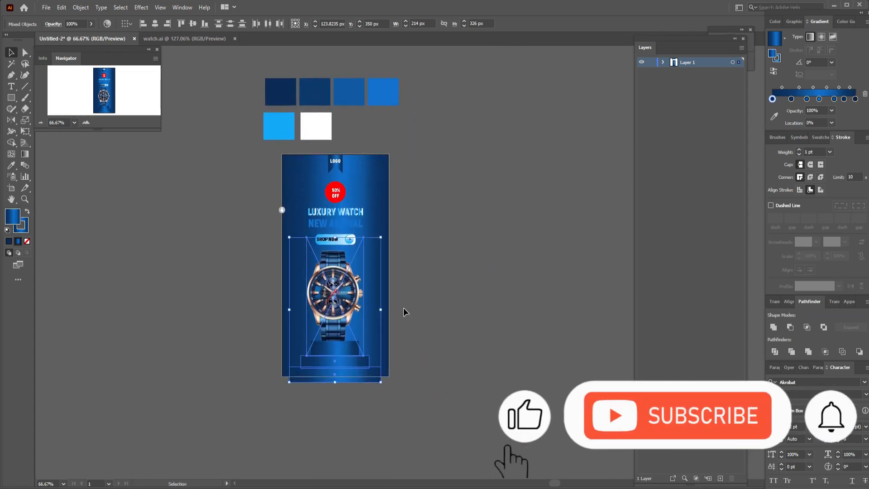
Step: Switch to the watch.ai document and examine the finished banner from the LOGO ribbon down to the pedestal
{"action": "key", "text": "ctrl+Tab"}
{"action": "mouse_move", "coordinate": [518, 224]}
{"action": "left_mouse_down"}
{"action": "mouse_move", "coordinate": [517, 334]}
{"action": "mouse_move", "coordinate": [507, 261]}
{"action": "mouse_move", "coordinate": [537, 213]}
{"action": "mouse_move", "coordinate": [547, 236]}
{"action": "mouse_move", "coordinate": [536, 238]}
{"action": "mouse_move", "coordinate": [535, 225]}
{"action": "left_mouse_up"}
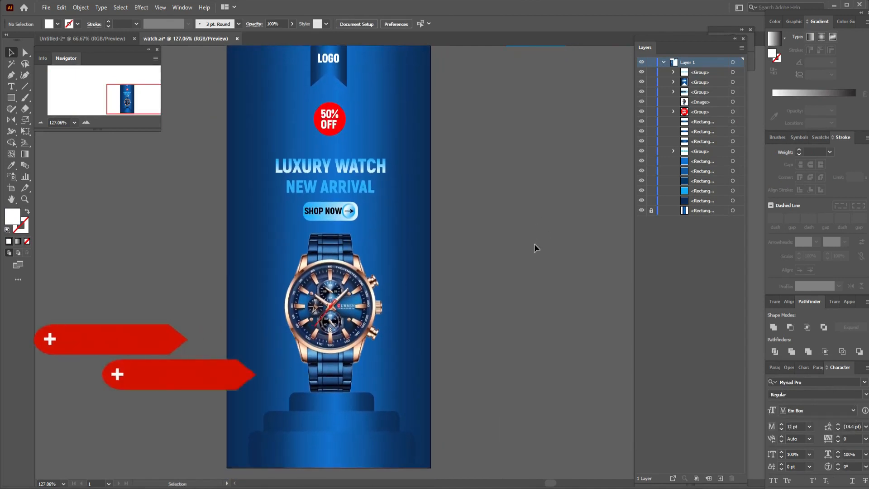
{"action": "scroll", "coordinate": [534, 248], "scroll_direction": "up", "scroll_amount": 2}
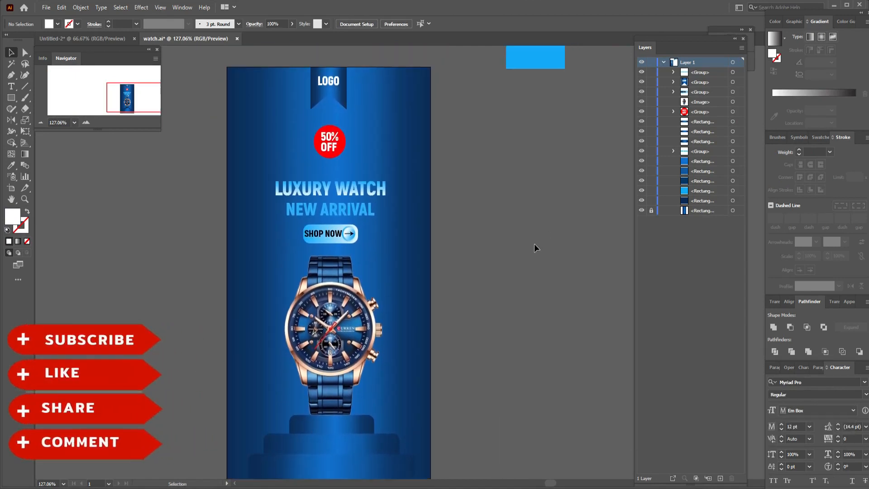
{"action": "scroll", "coordinate": [534, 244], "scroll_direction": "down", "scroll_amount": 3}
{"action": "scroll", "coordinate": [534, 244], "scroll_direction": "down", "scroll_amount": 2}
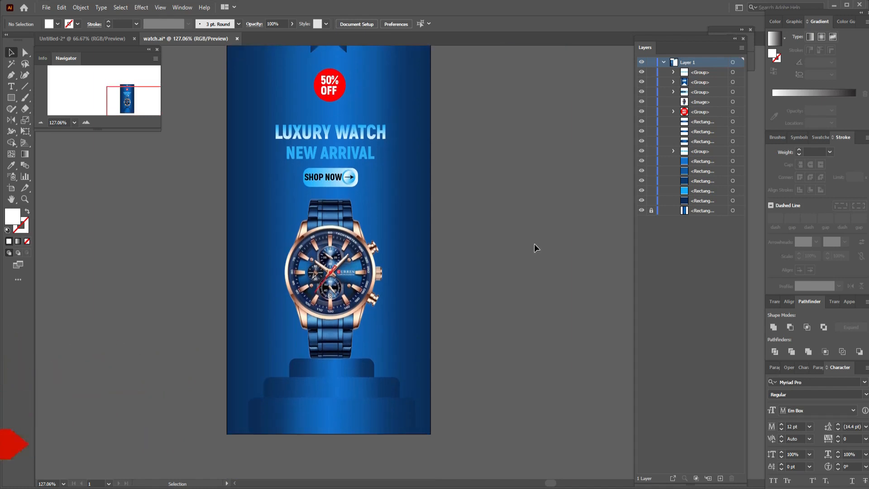
{"action": "scroll", "coordinate": [535, 248], "scroll_direction": "up", "scroll_amount": 2}
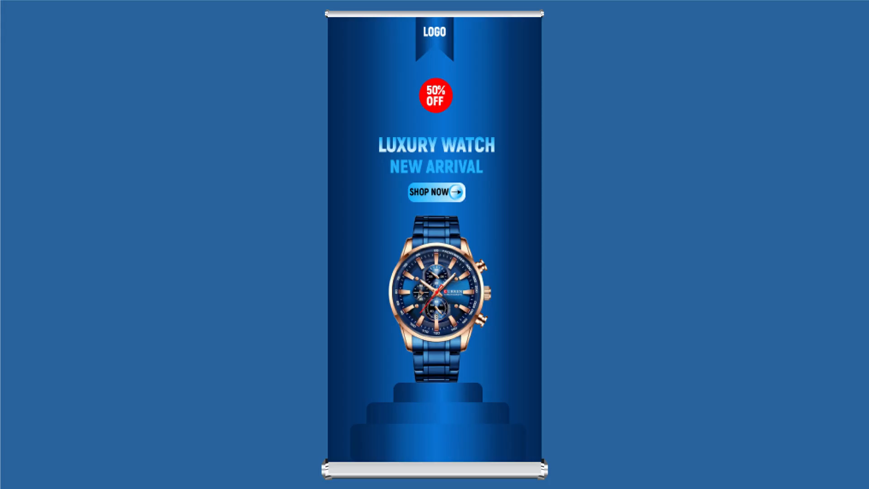